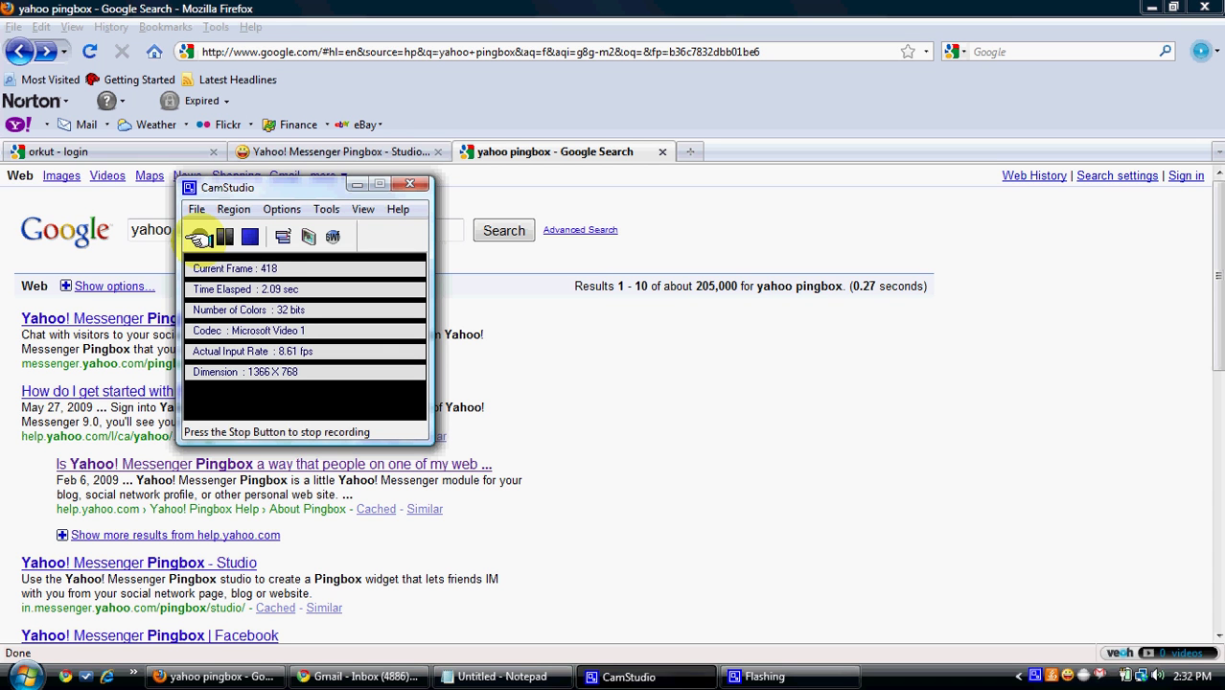
# Step: Rerun the 'yahoo pingbox' Google search and open the 'Yahoo! Messenger Pingbox - Home' result
pyautogui.click(628, 676)
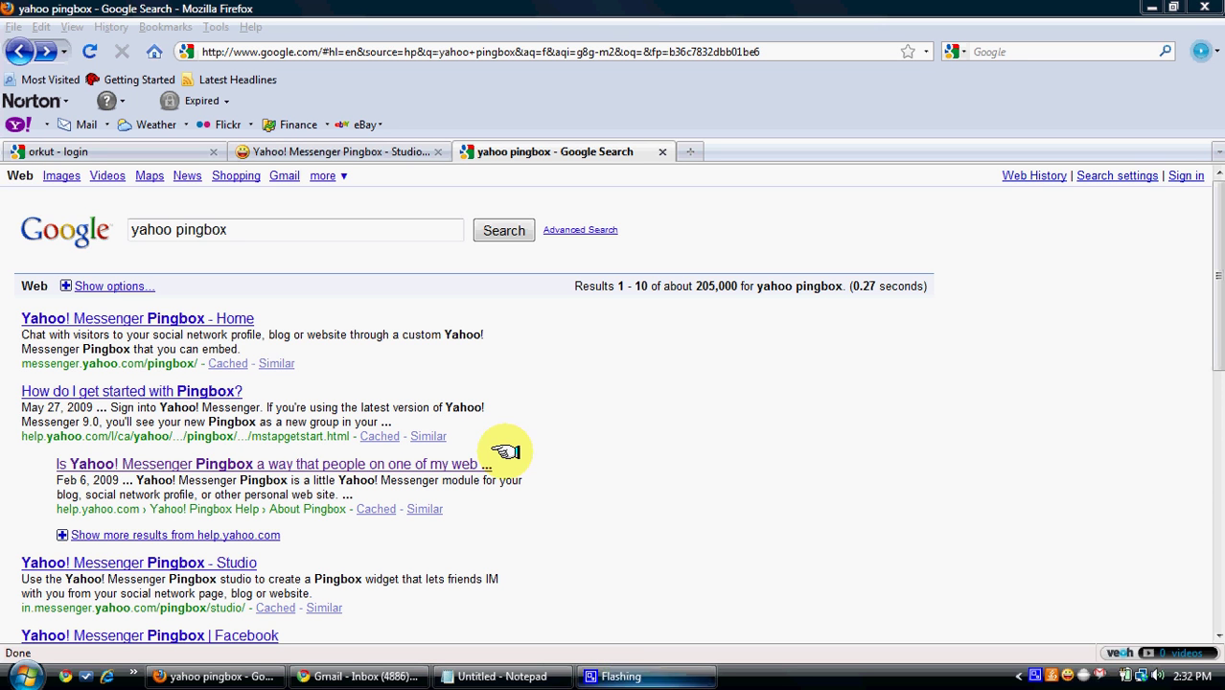
pyautogui.click(523, 231)
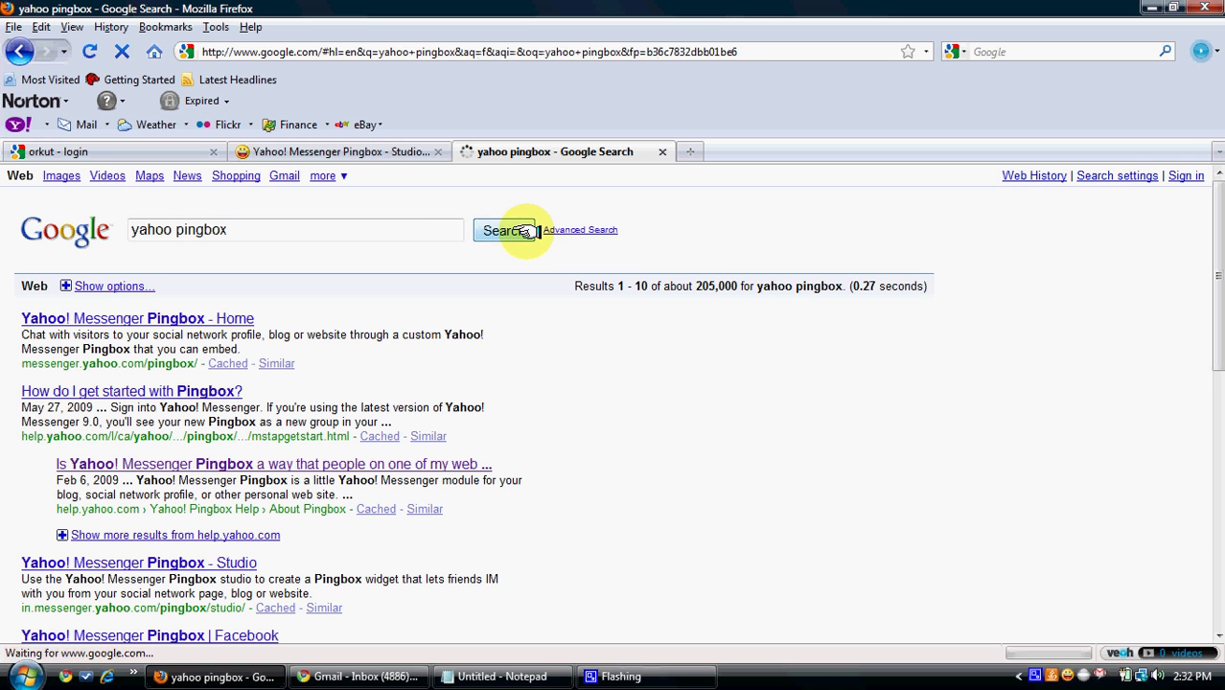
pyautogui.click(191, 318)
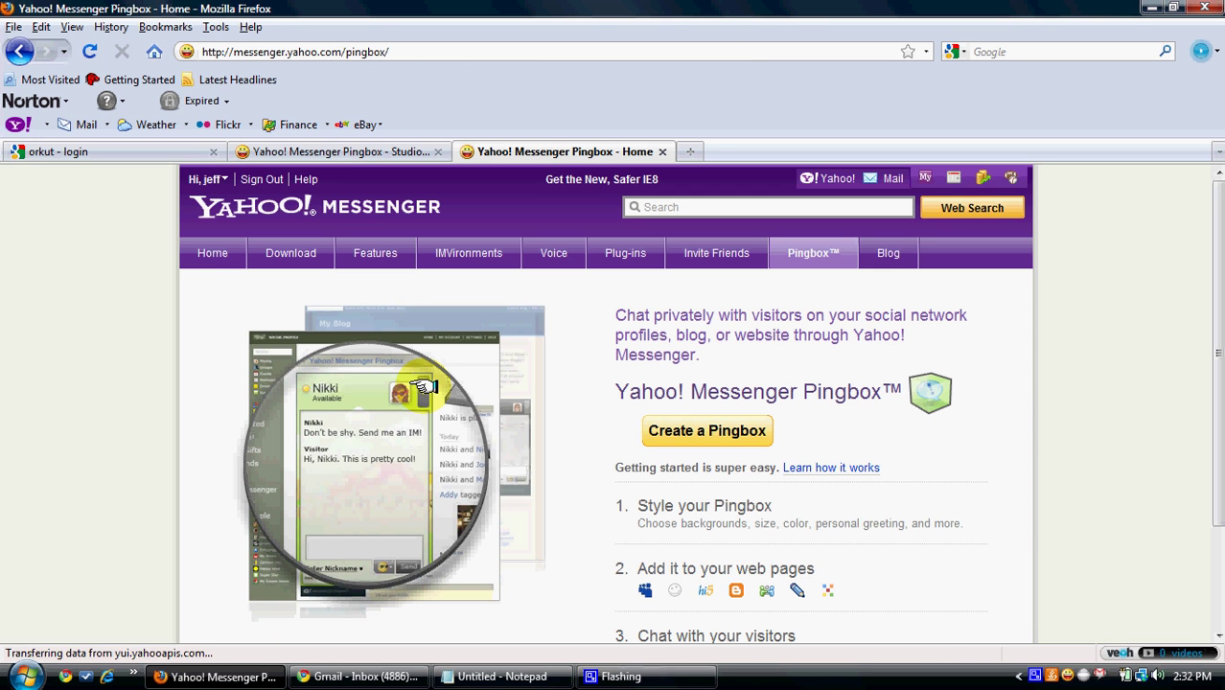
# Step: From the Manage Pingboxes list with New Pingbox and New Pingbox1, start a new Pingbox
pyautogui.click(731, 433)
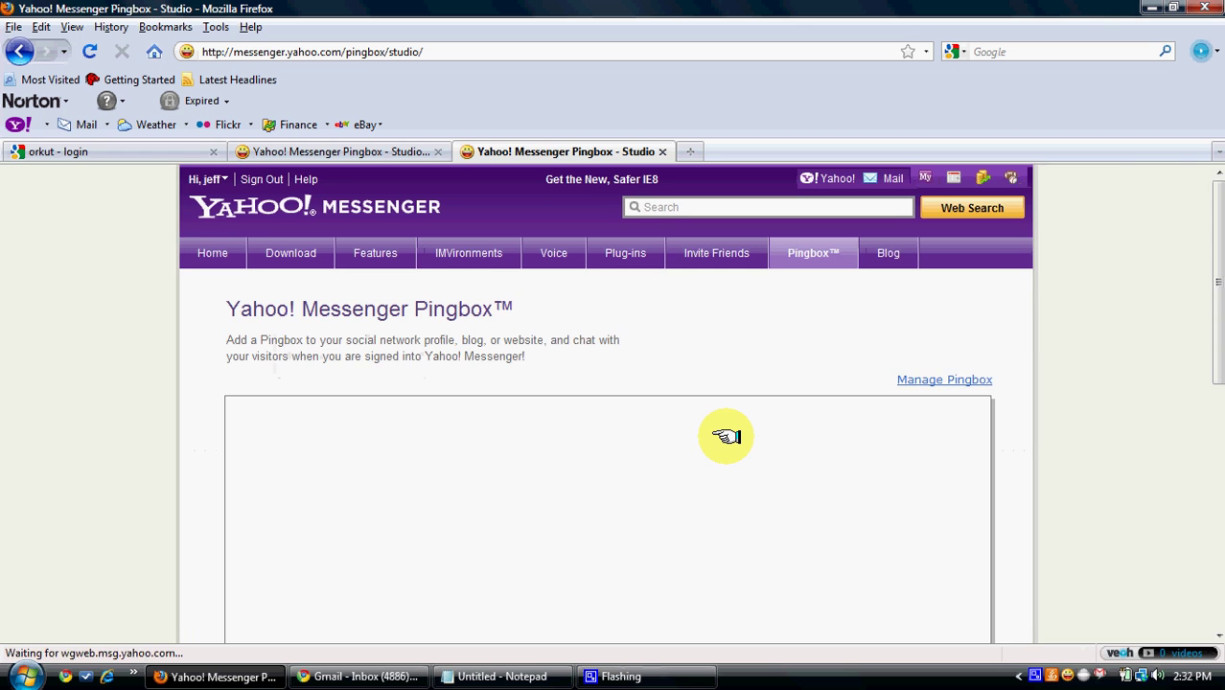
pyautogui.scroll(-2, 724, 438)
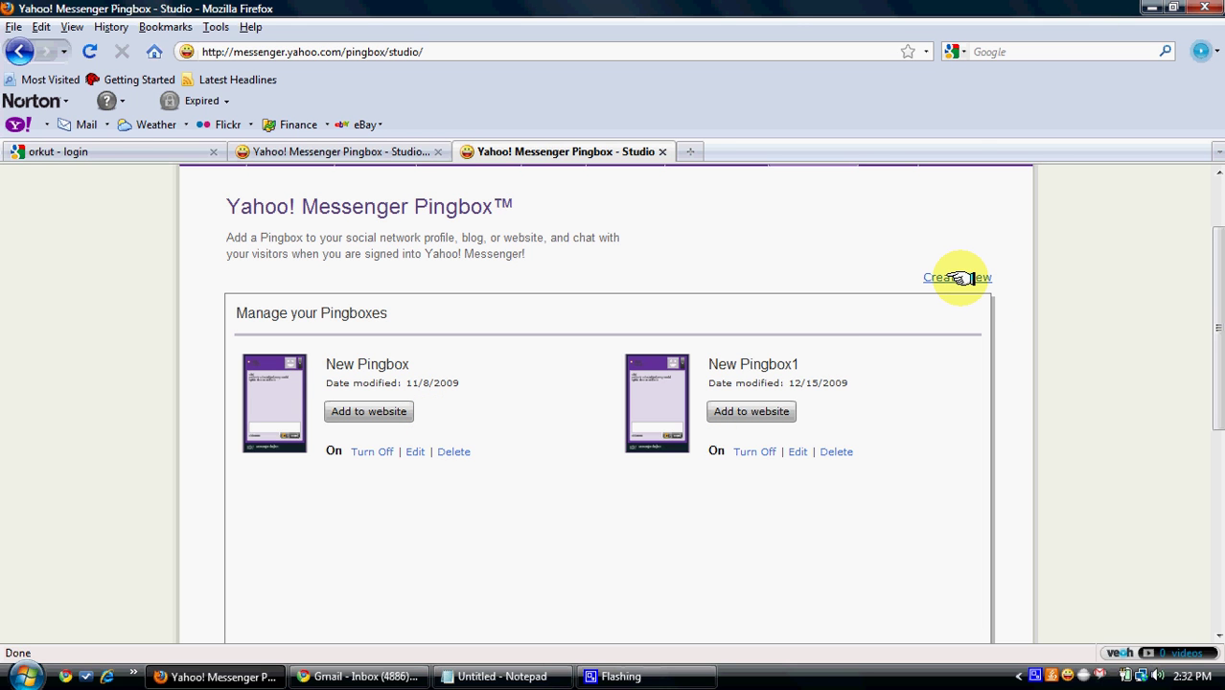
pyautogui.click(958, 278)
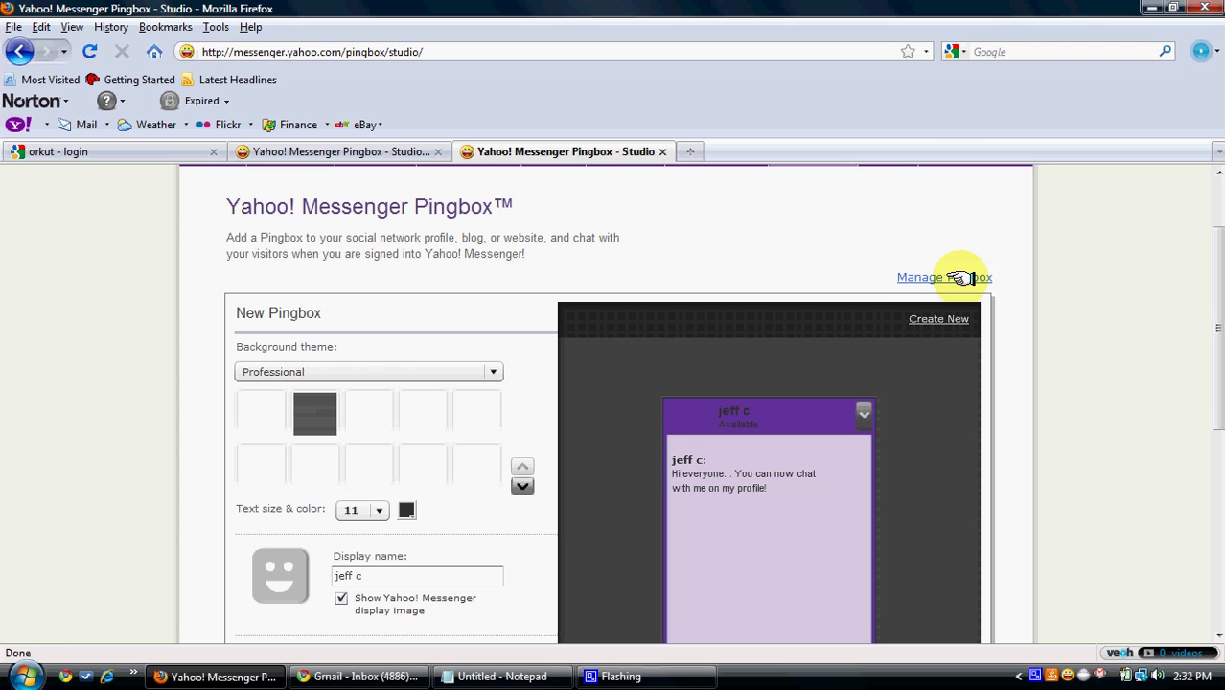
pyautogui.click(443, 373)
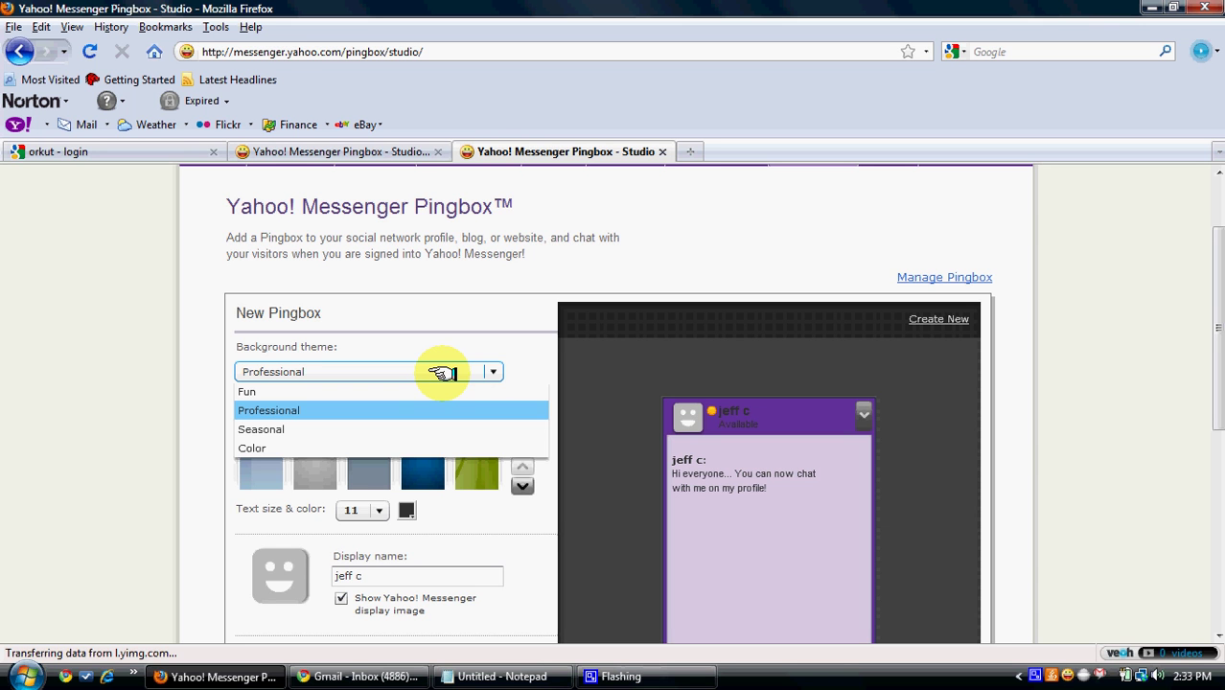
pyautogui.click(410, 409)
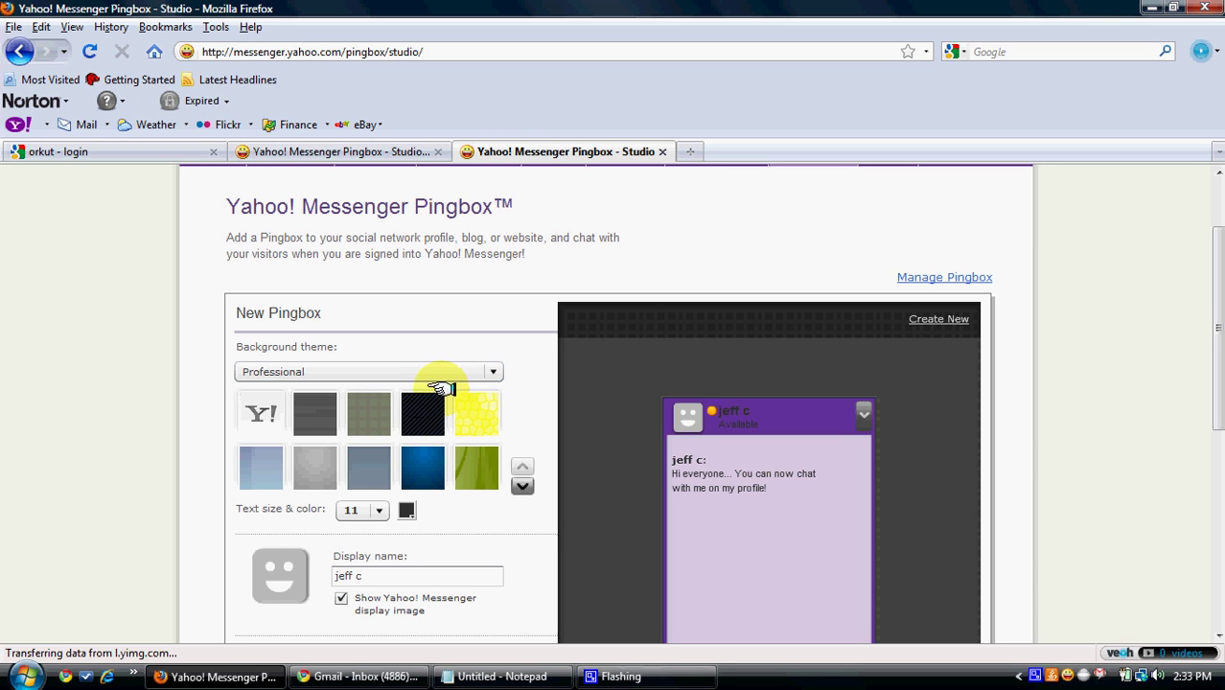
pyautogui.click(490, 373)
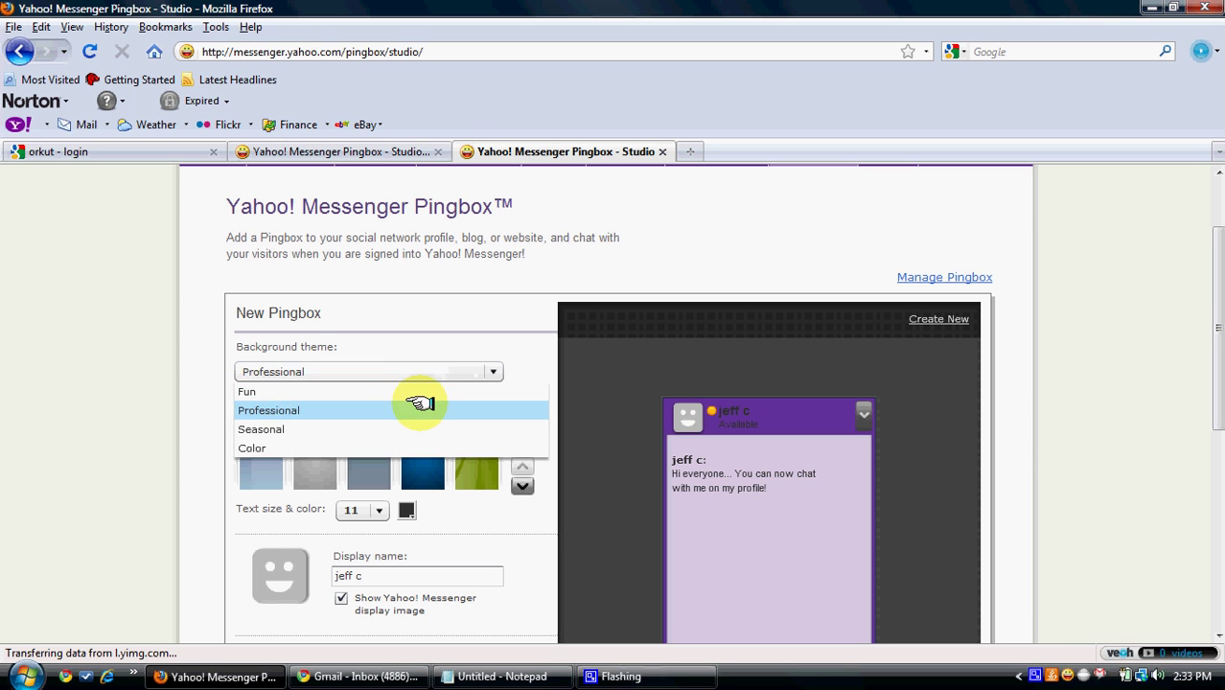
pyautogui.click(484, 408)
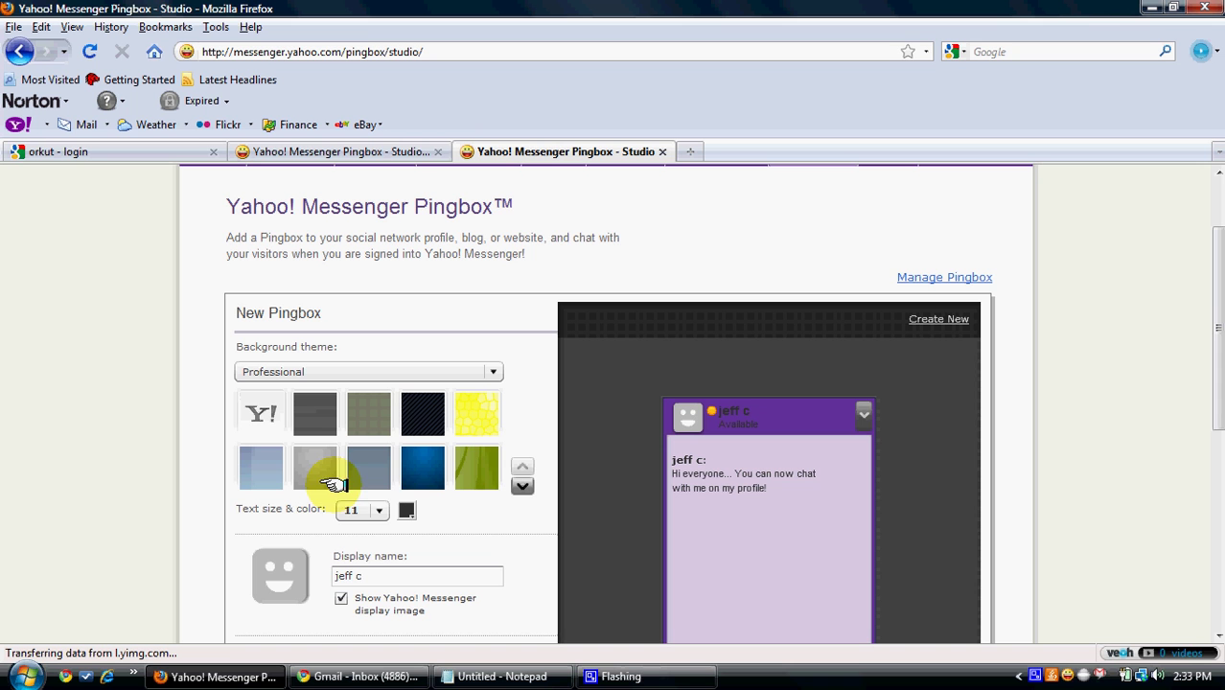
pyautogui.click(379, 510)
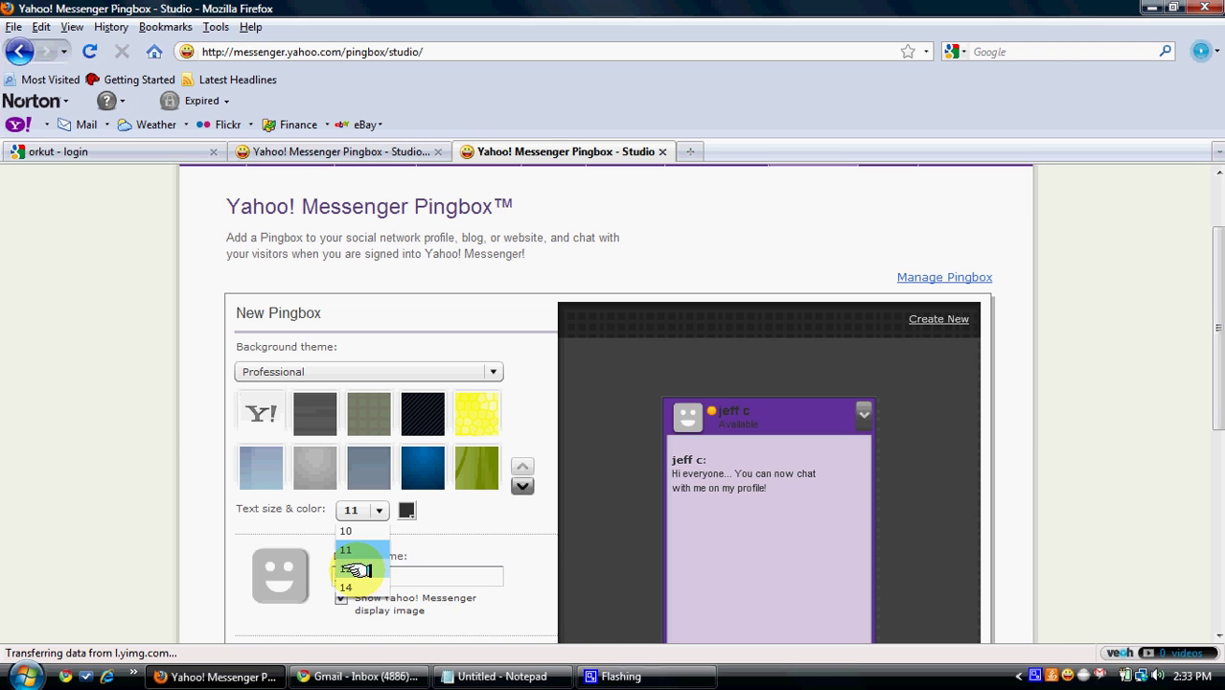
pyautogui.click(415, 508)
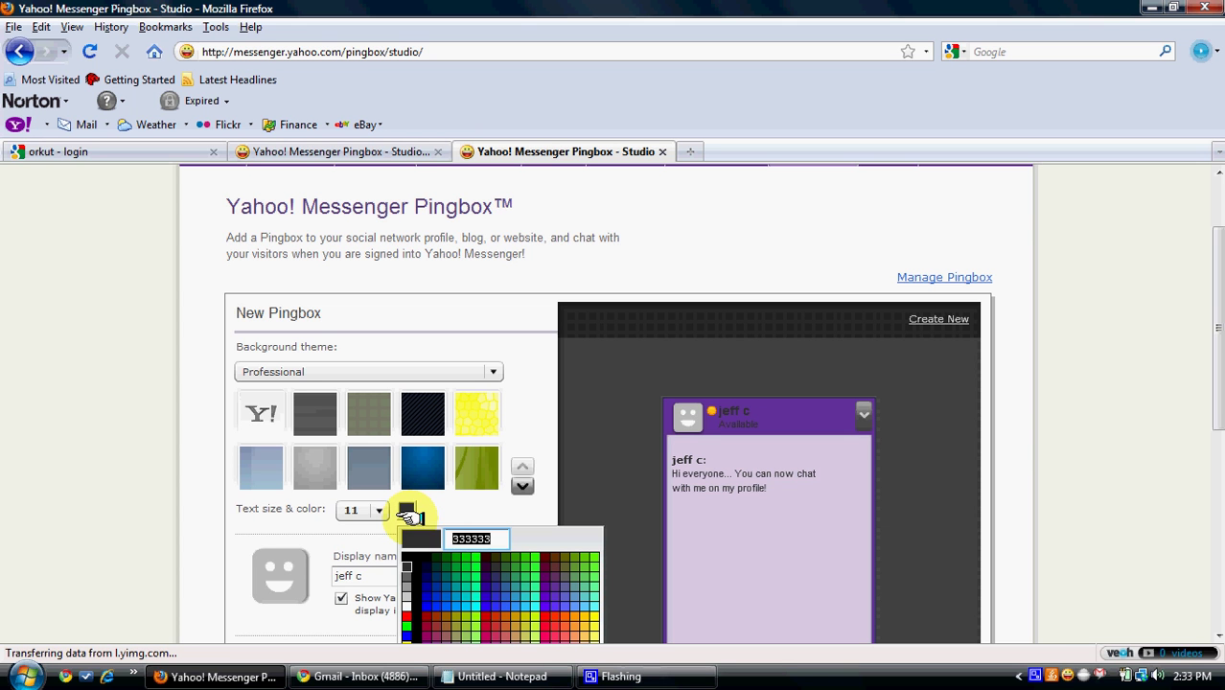
pyautogui.click(673, 471)
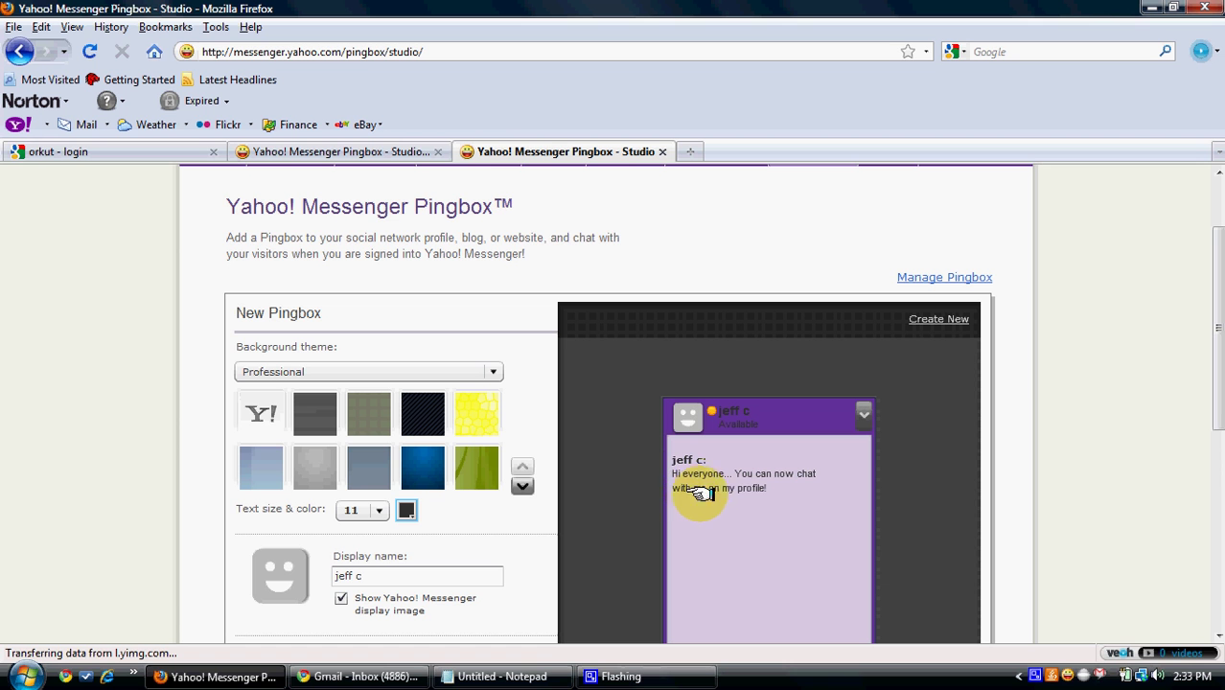
pyautogui.click(738, 487)
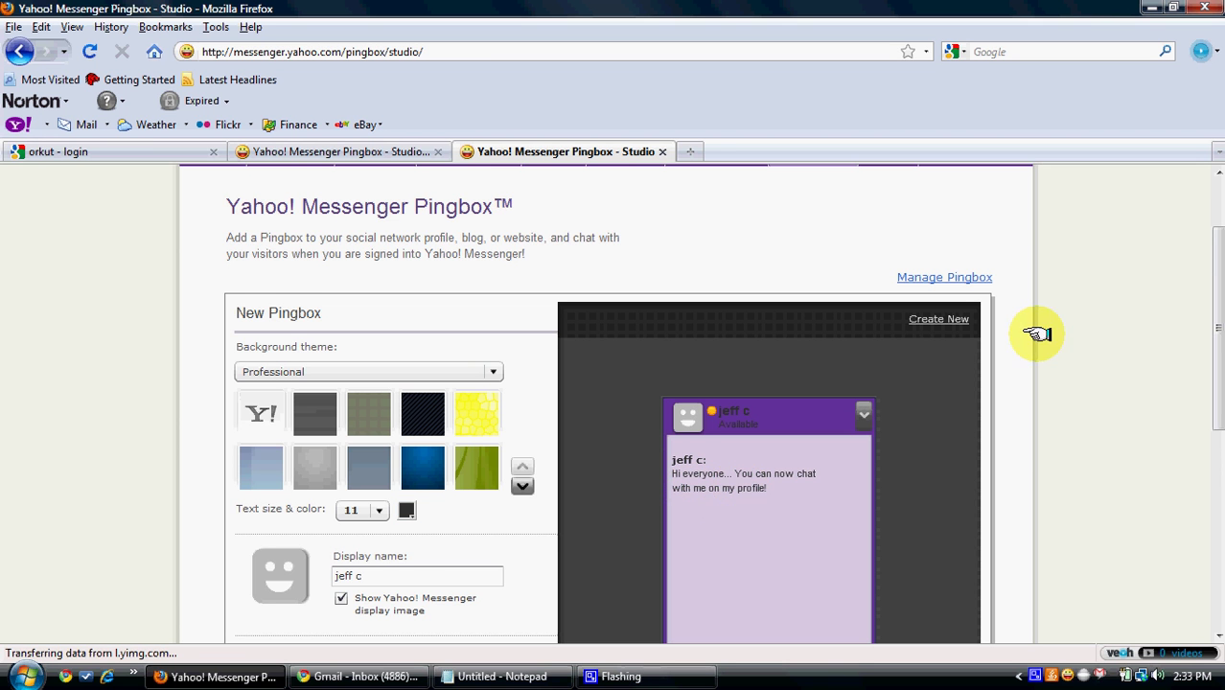
pyautogui.moveTo(1215, 239); pyautogui.dragTo(1215, 300)
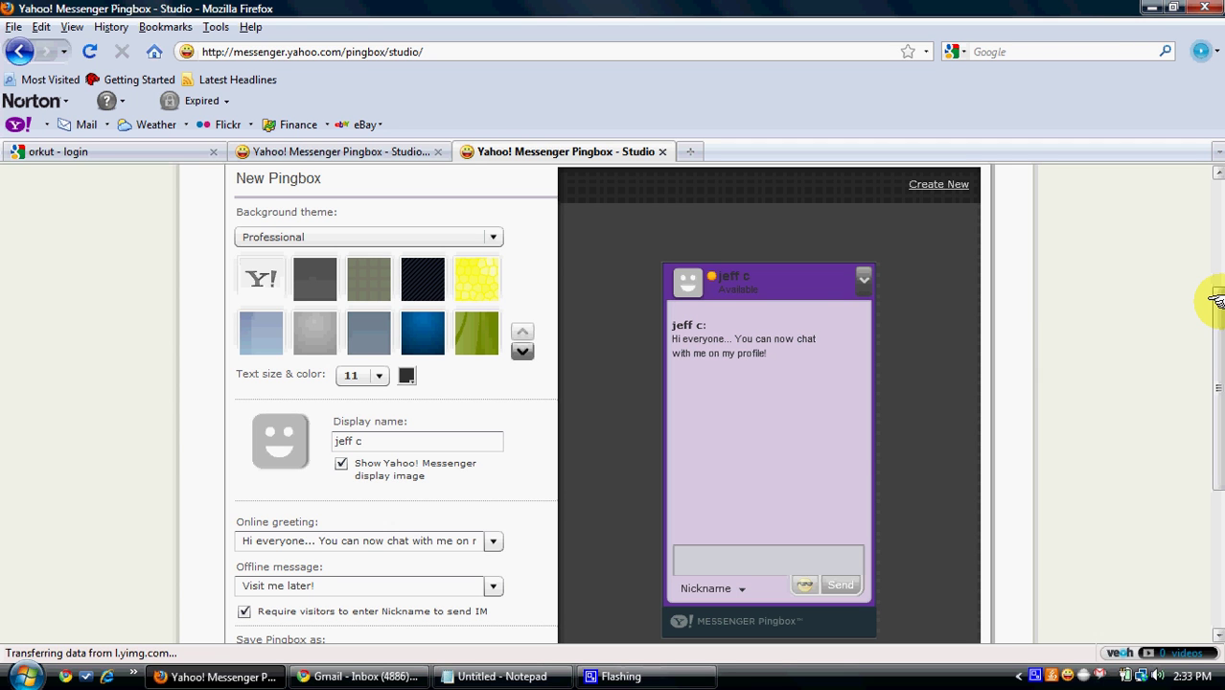
# Step: Keep the existing online greeting '…You can now chat with me on my profile!' and check the chat preview
pyautogui.click(490, 541)
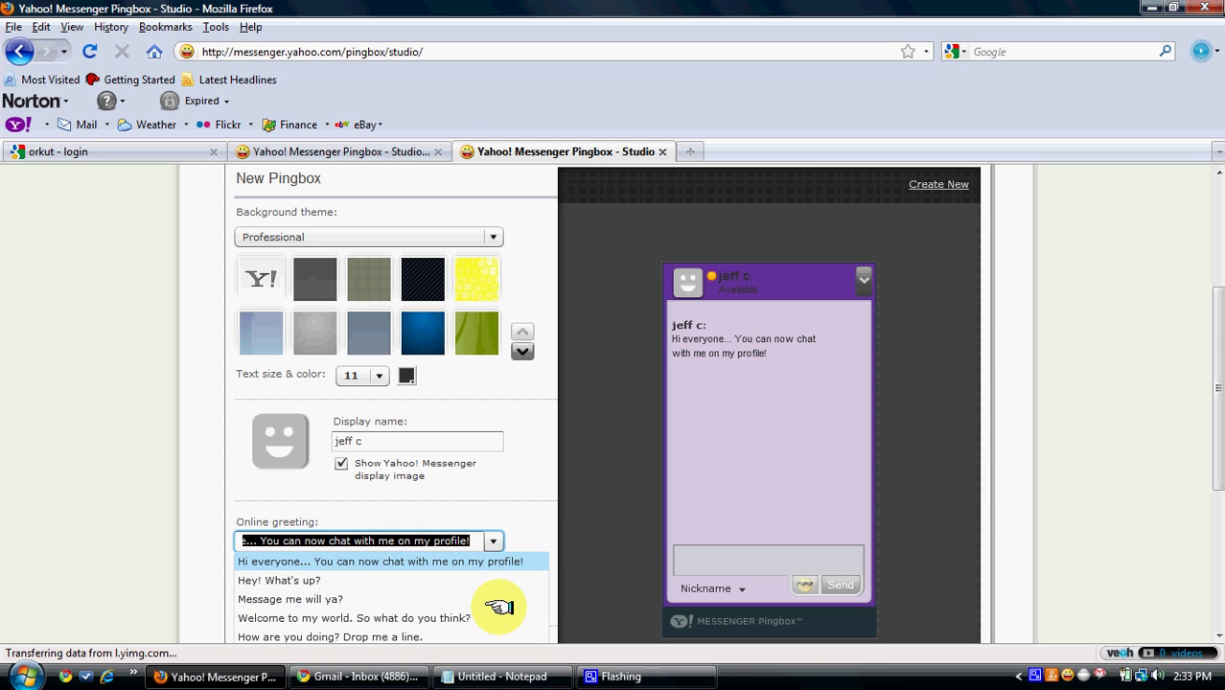
pyautogui.click(529, 520)
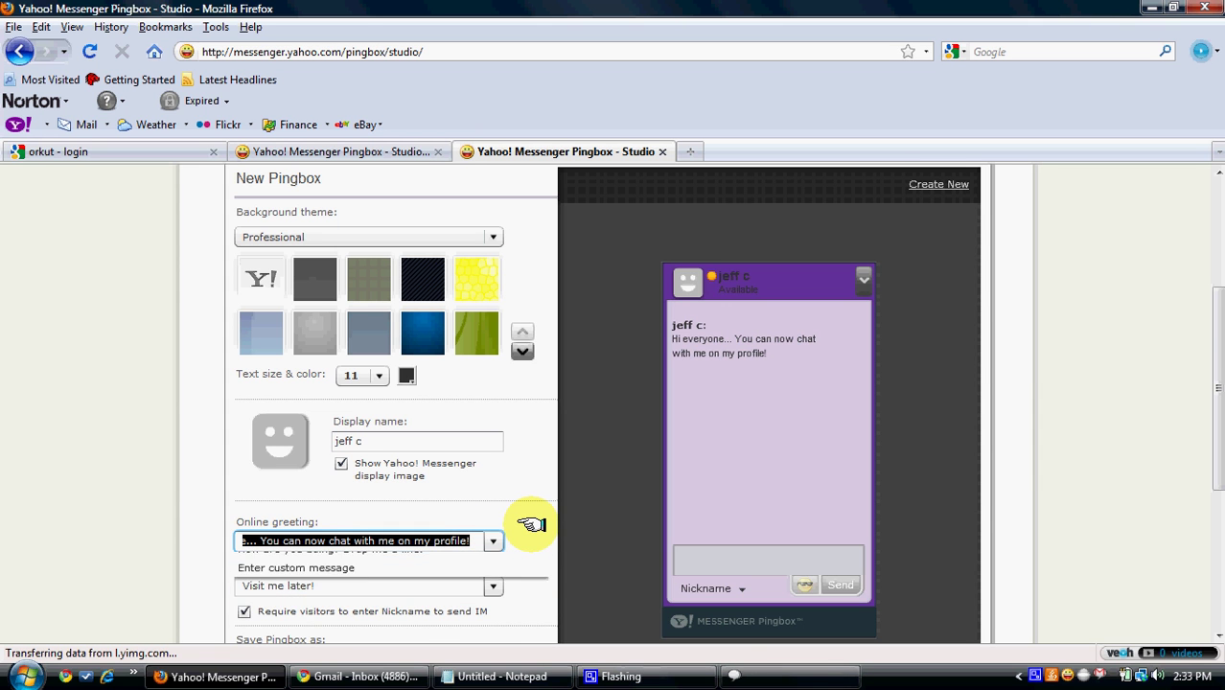
pyautogui.click(793, 677)
pyautogui.rightClick(824, 676)
pyautogui.press('Escape')
pyautogui.press('Escape')
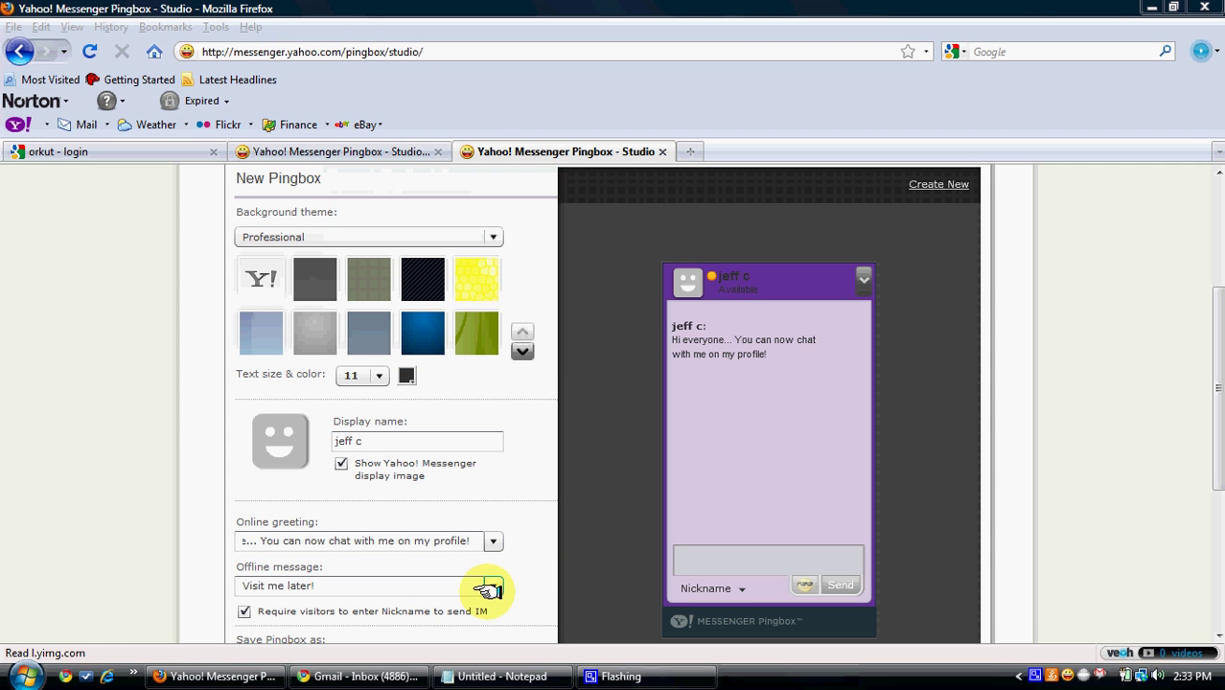
pyautogui.moveTo(1211, 375); pyautogui.dragTo(1109, 450)
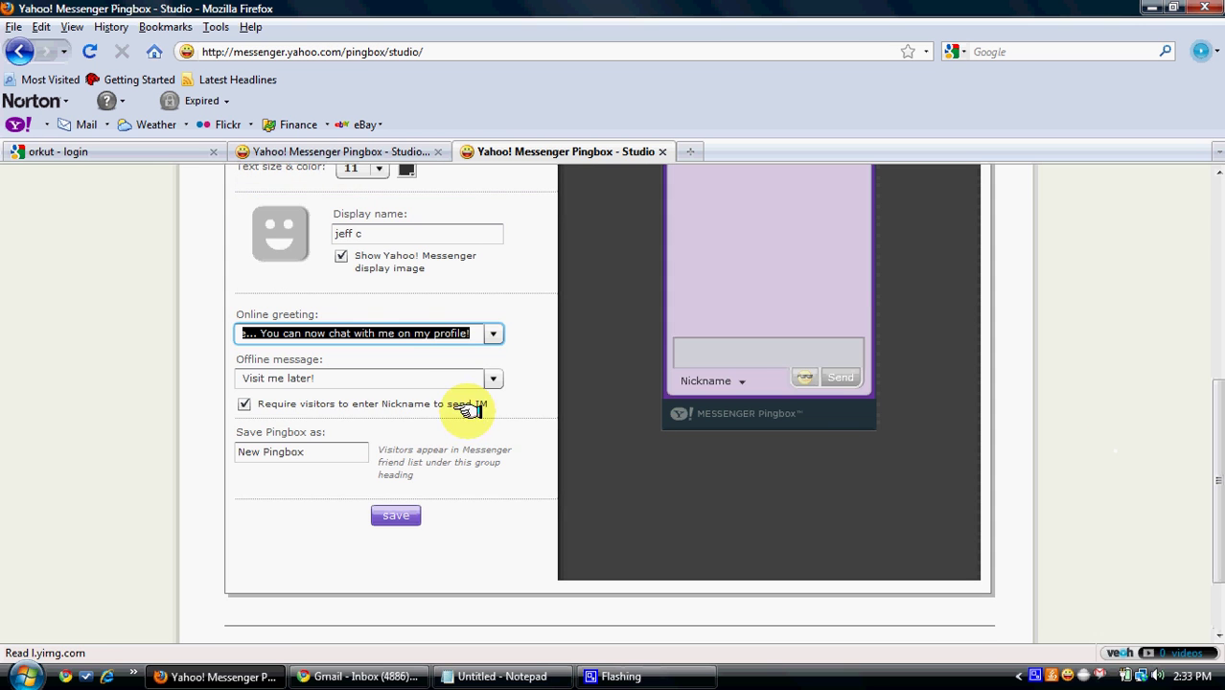
# Step: Replace the offline message with the custom text 'Please click on contact us button and call us'
pyautogui.click(491, 378)
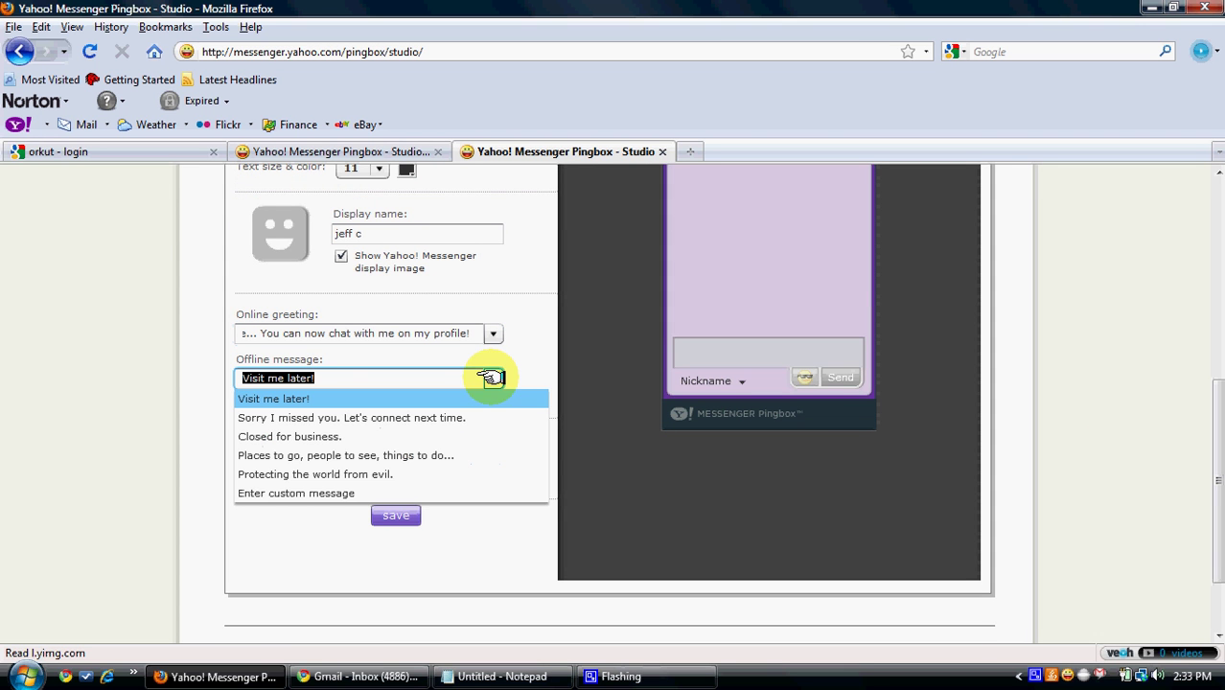
pyautogui.click(407, 493)
pyautogui.click(418, 376)
pyautogui.doubleClick(418, 377)
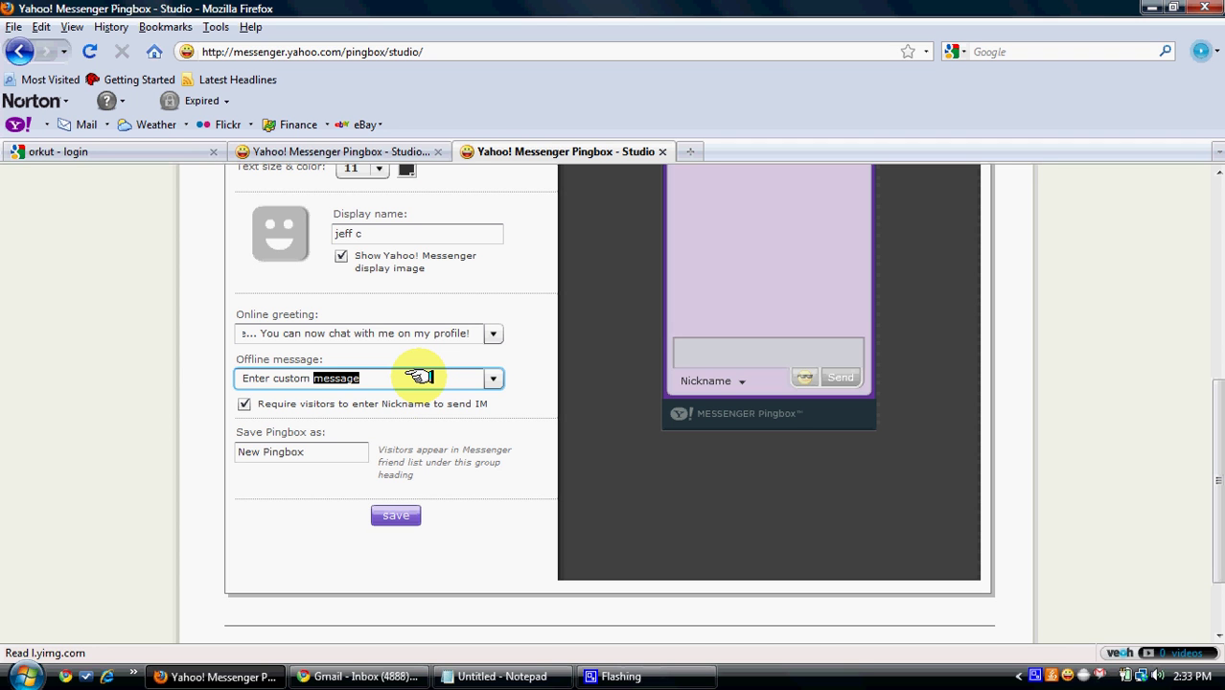
pyautogui.moveTo(418, 376); pyautogui.dragTo(173, 392)
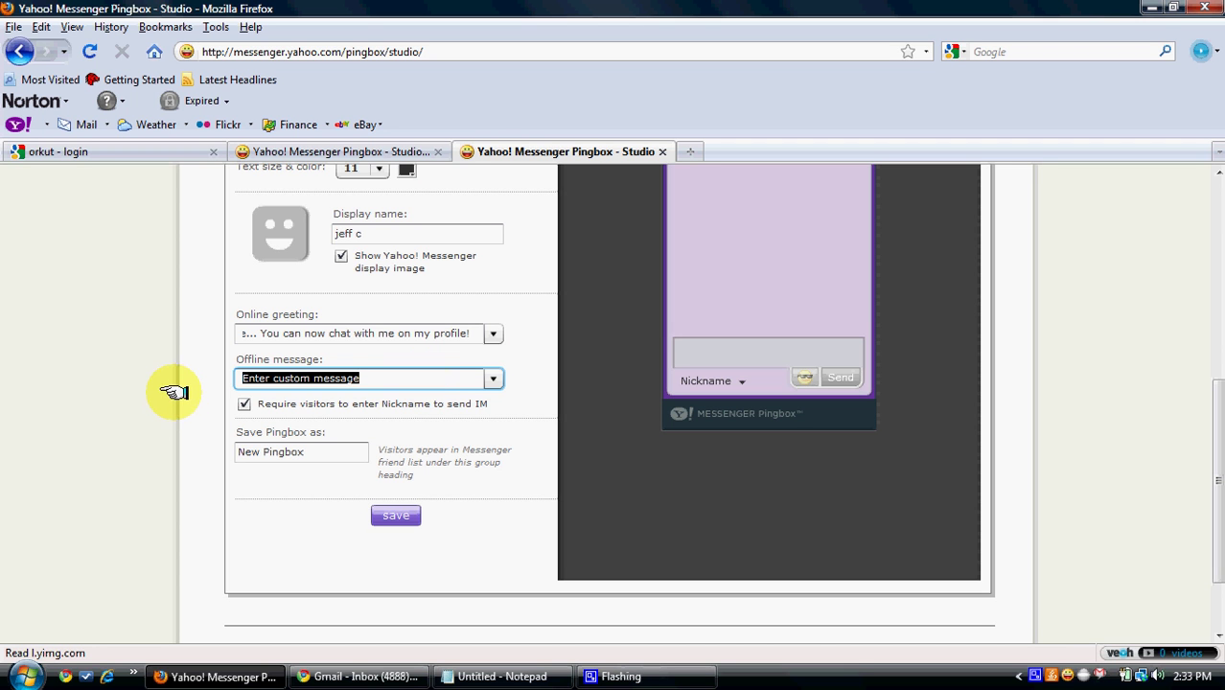
pyautogui.write('{P')
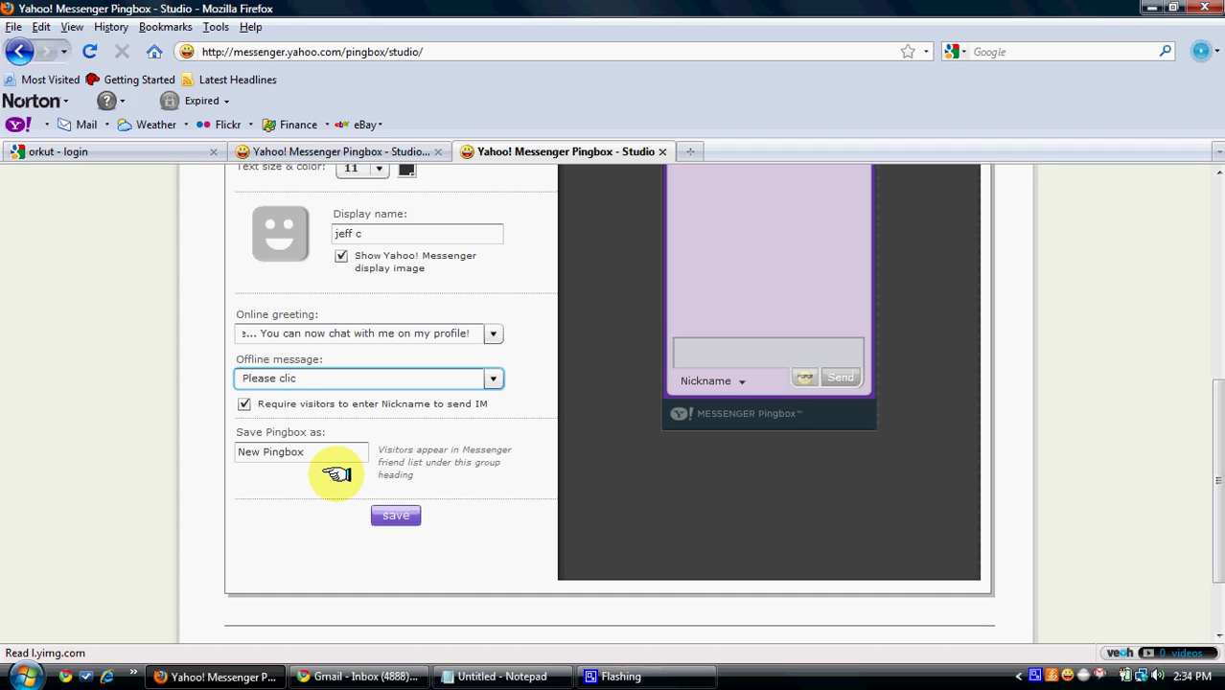
pyautogui.write('on contact us button and call us')
# Step: Rename the Pingbox from New Pingbox to 'Instructions' and save it to get its embed code
pyautogui.doubleClick(327, 452)
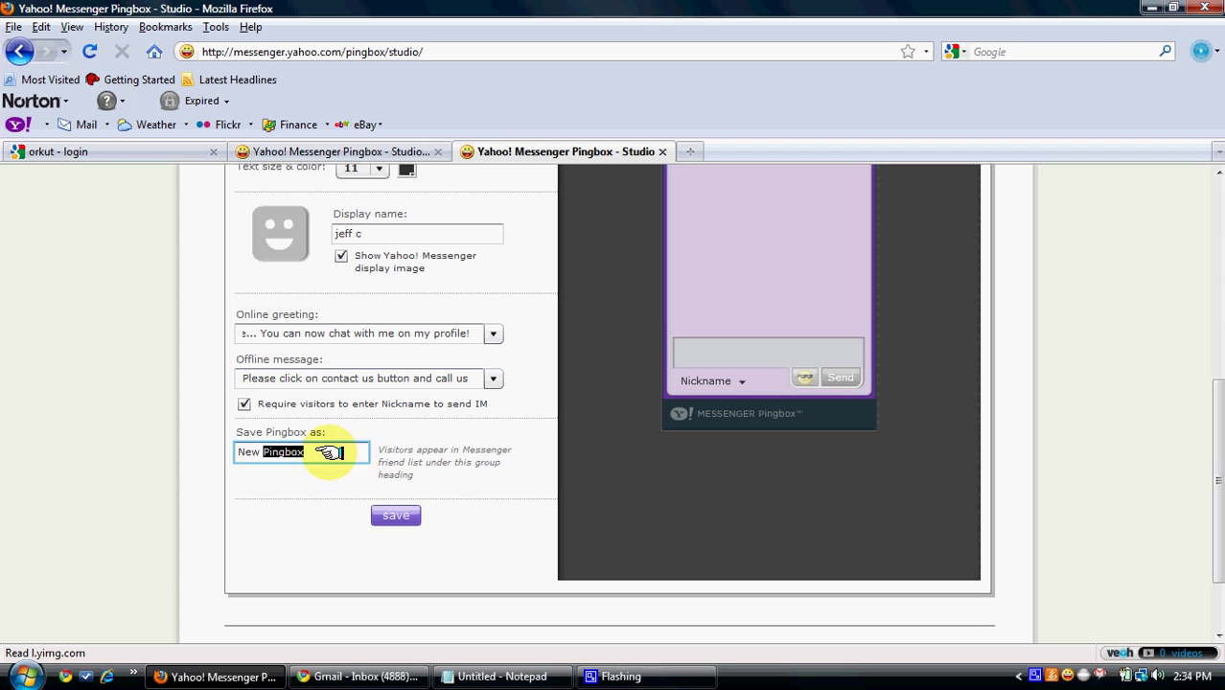
pyautogui.tripleClick(327, 453)
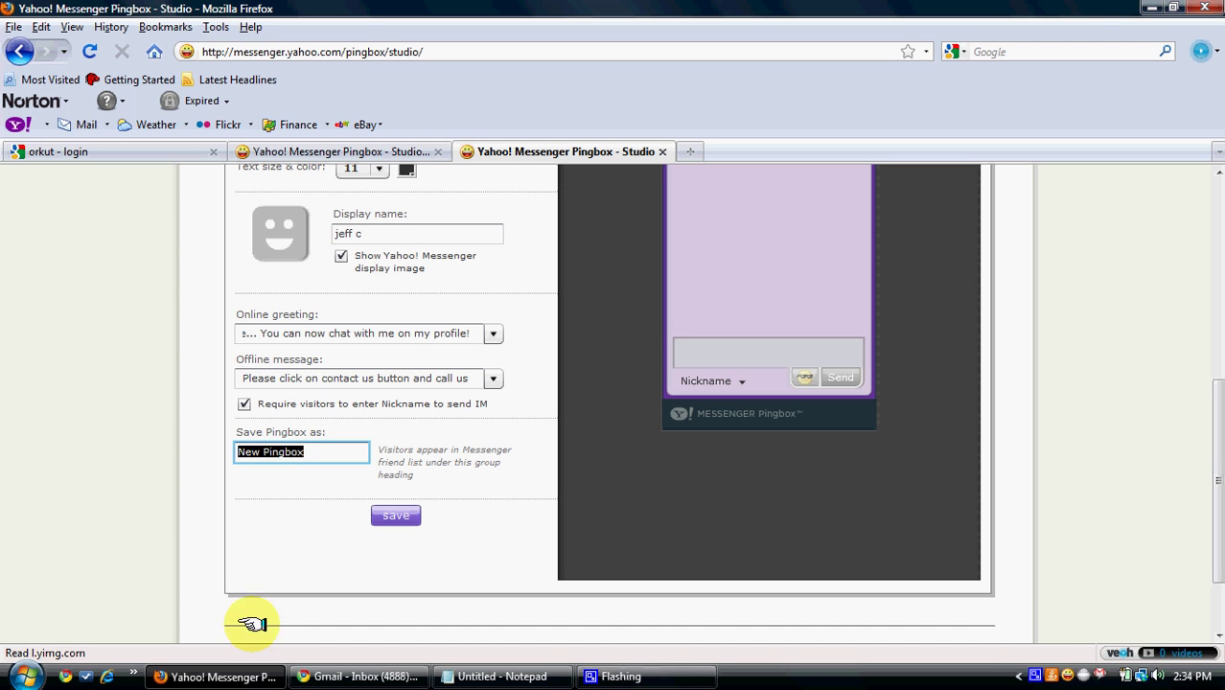
pyautogui.moveTo(277, 671)
pyautogui.write('I')
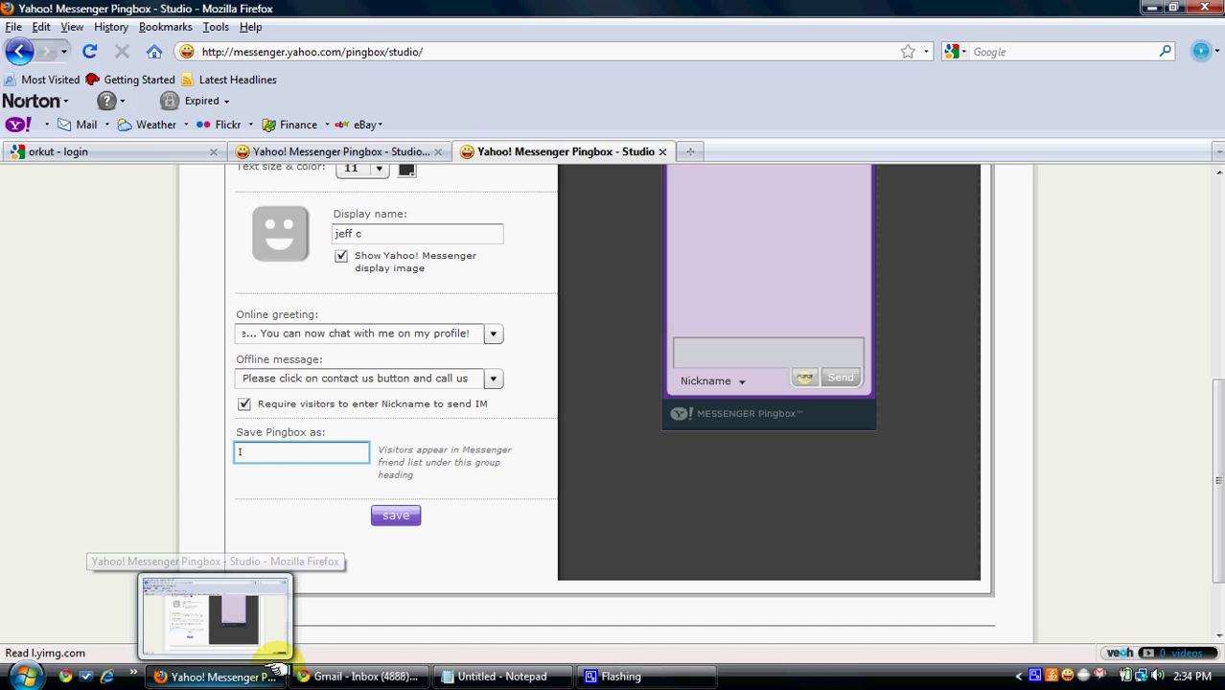
pyautogui.write('nstrucions')
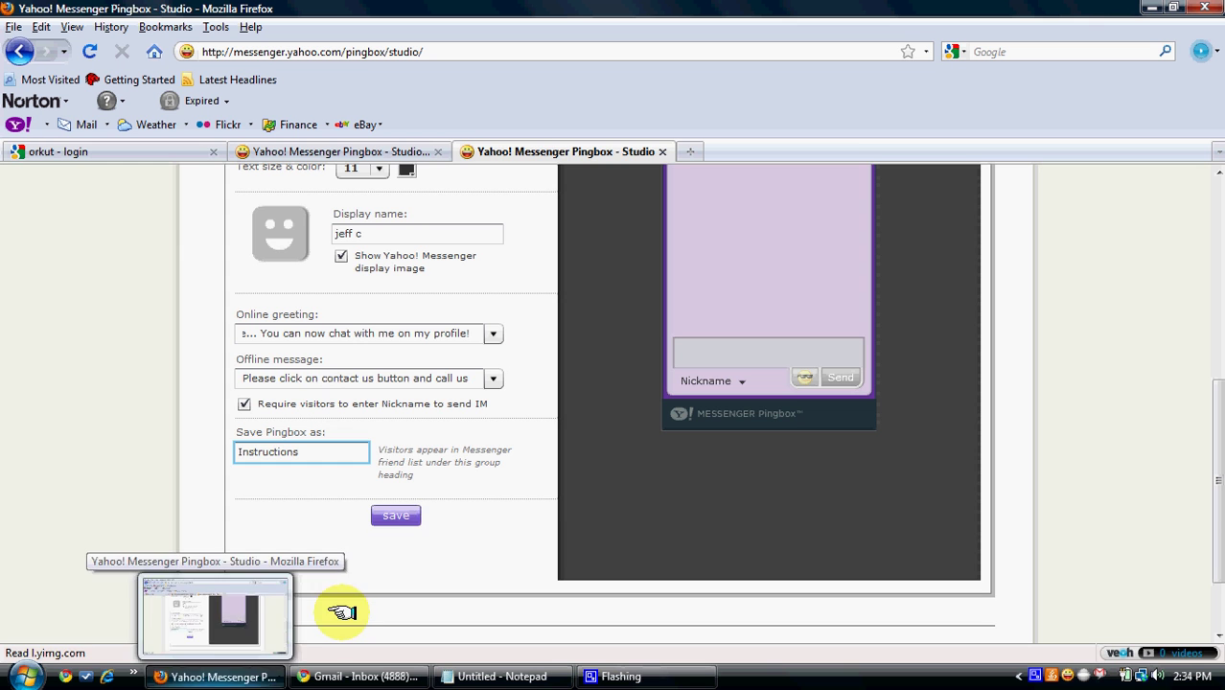
pyautogui.click(401, 515)
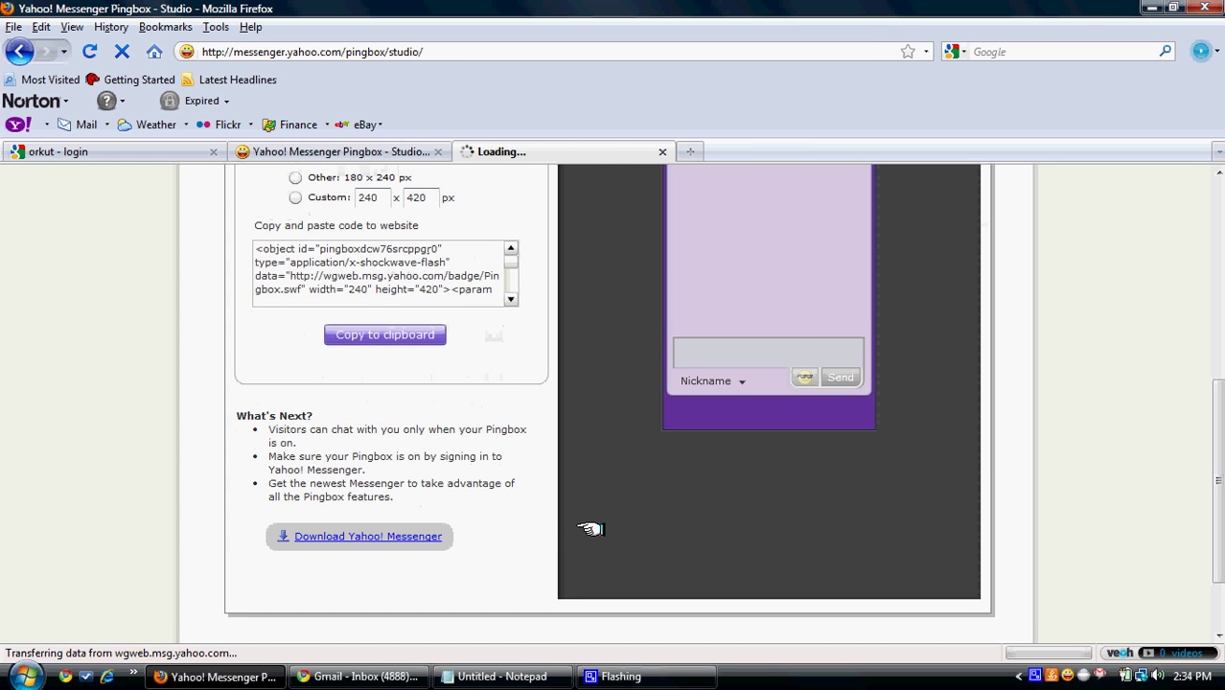
# Step: Copy the 240 x 420 Any Website embed code to the clipboard, then minimise the browser
pyautogui.moveTo(1211, 470); pyautogui.dragTo(1211, 369)
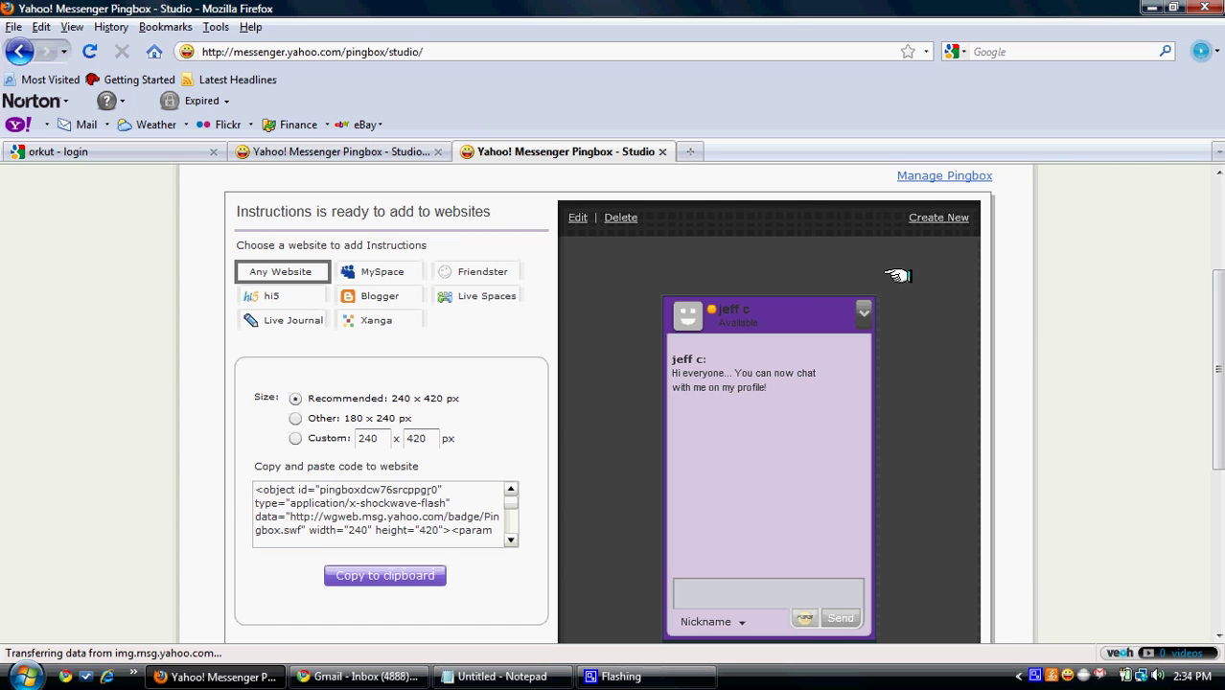
pyautogui.moveTo(253, 489); pyautogui.dragTo(509, 525)
pyautogui.scroll(1, 509, 525)
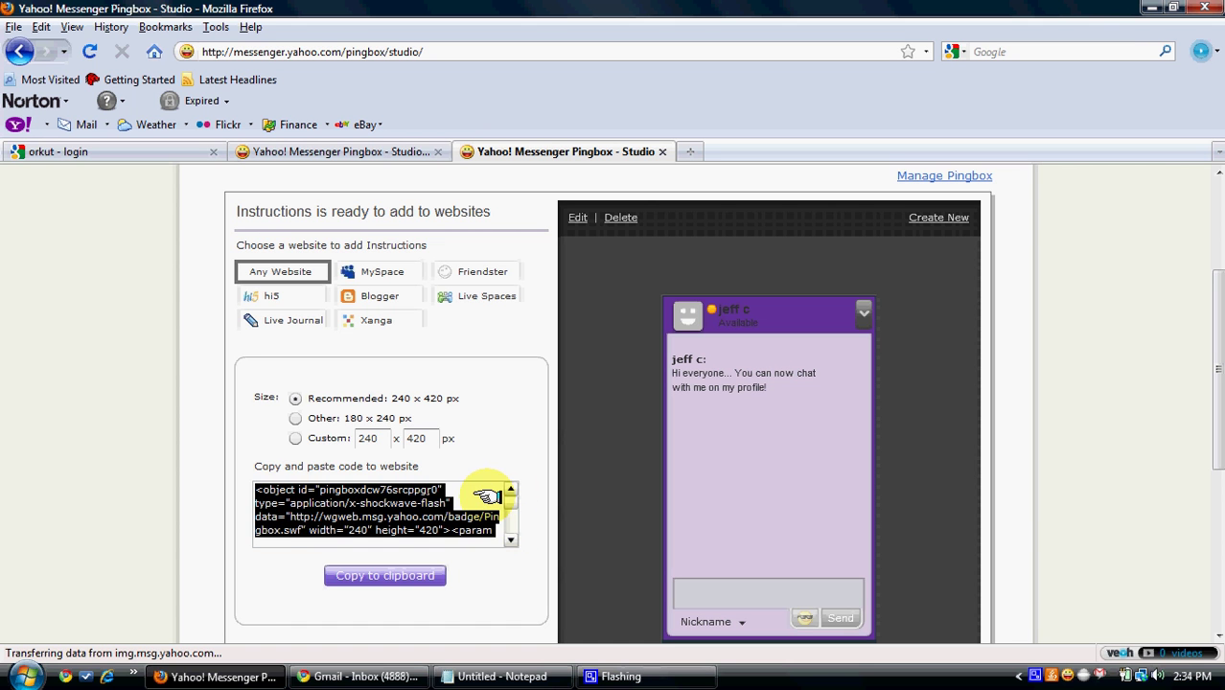
pyautogui.scroll(-2, 489, 498)
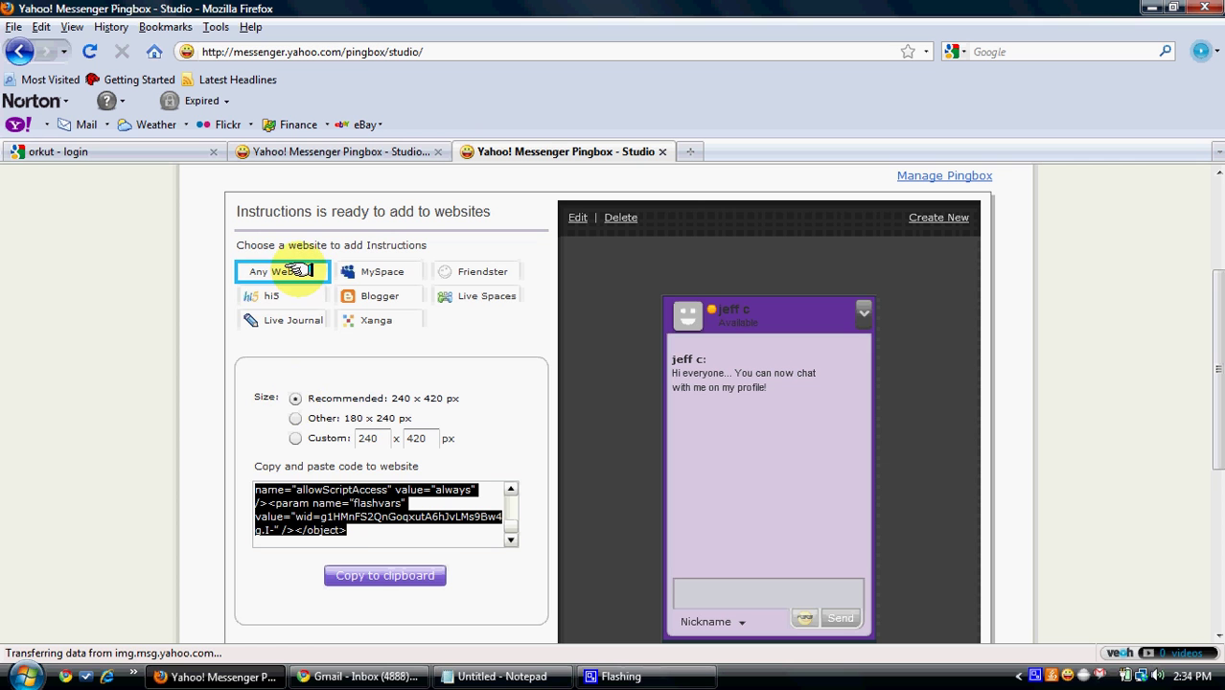
pyautogui.click(360, 272)
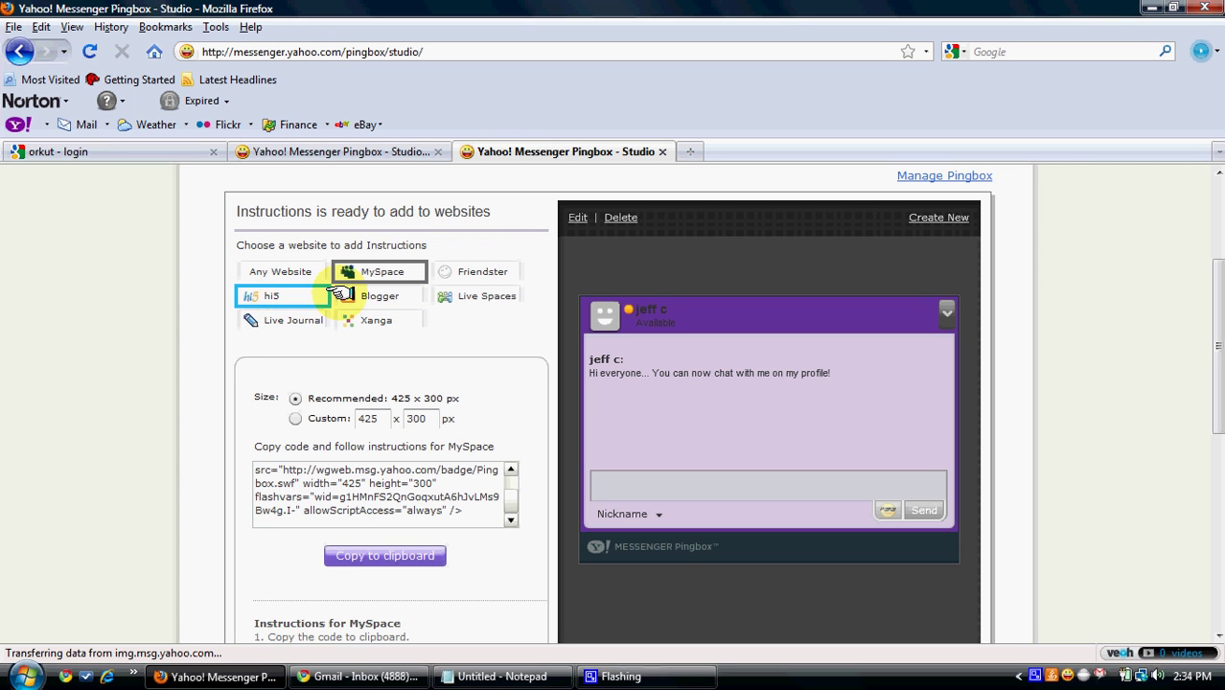
pyautogui.click(267, 275)
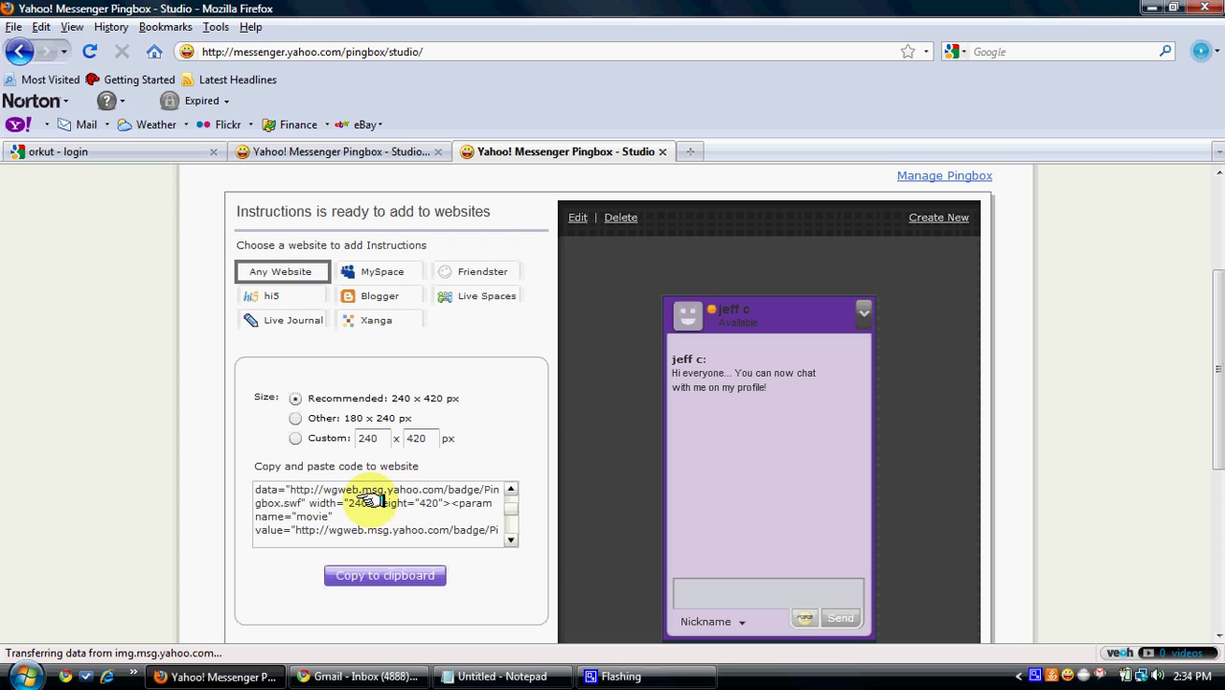
pyautogui.click(511, 490)
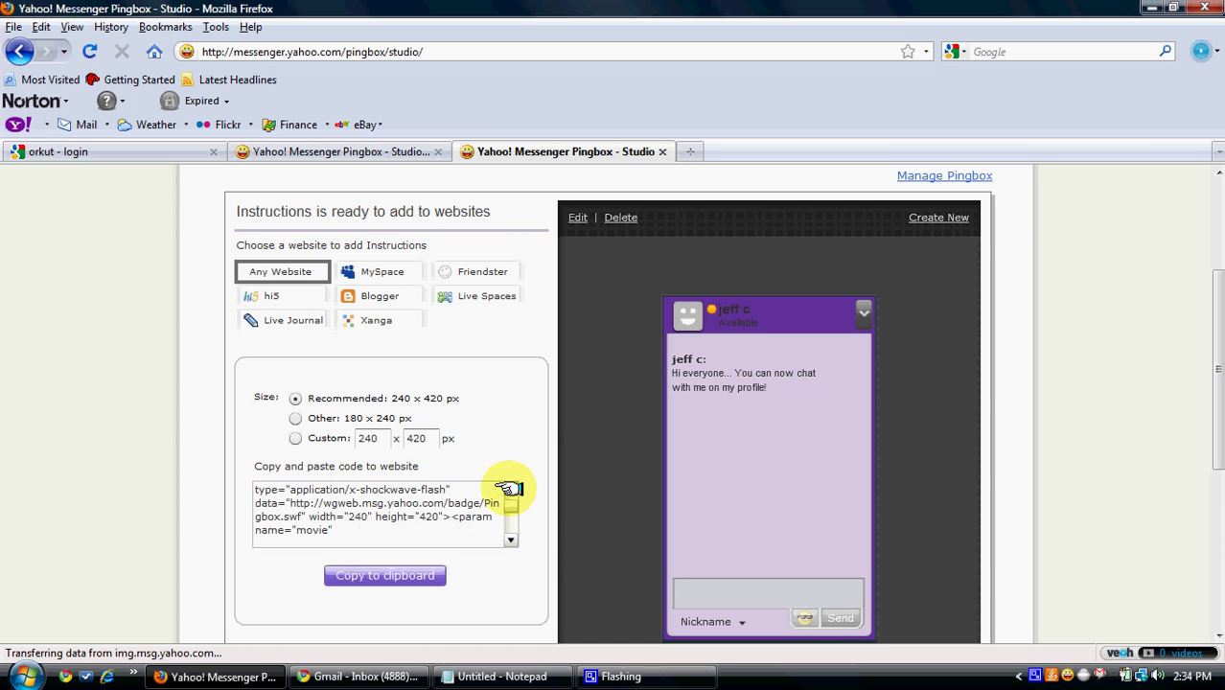
pyautogui.click(511, 489)
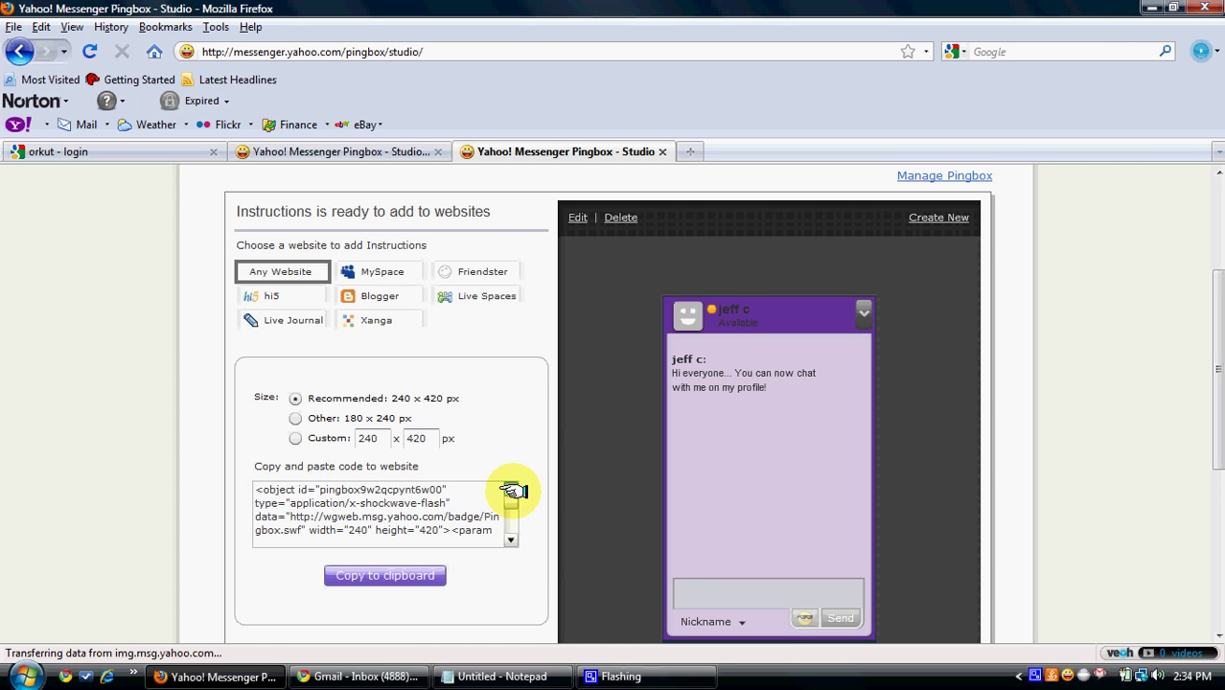
pyautogui.click(369, 575)
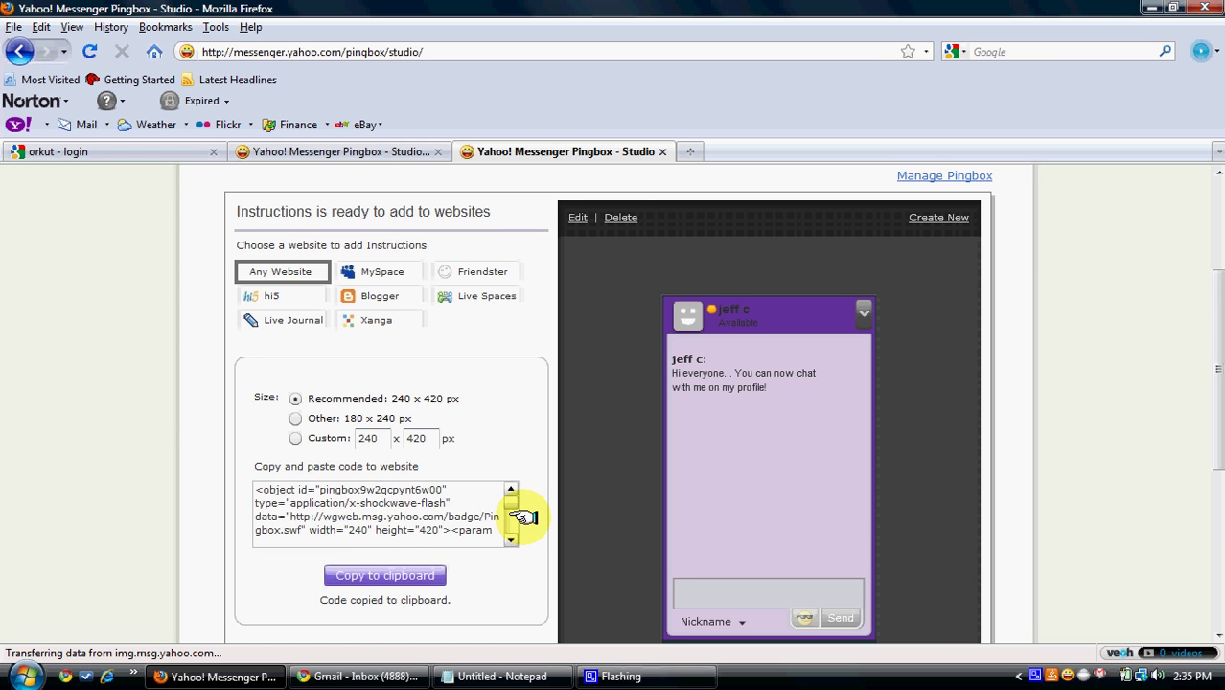
pyautogui.click(230, 675)
# Step: Restore and maximise Notepad, then paste the Pingbox embed code on a new line after <br>
pyautogui.click(498, 676)
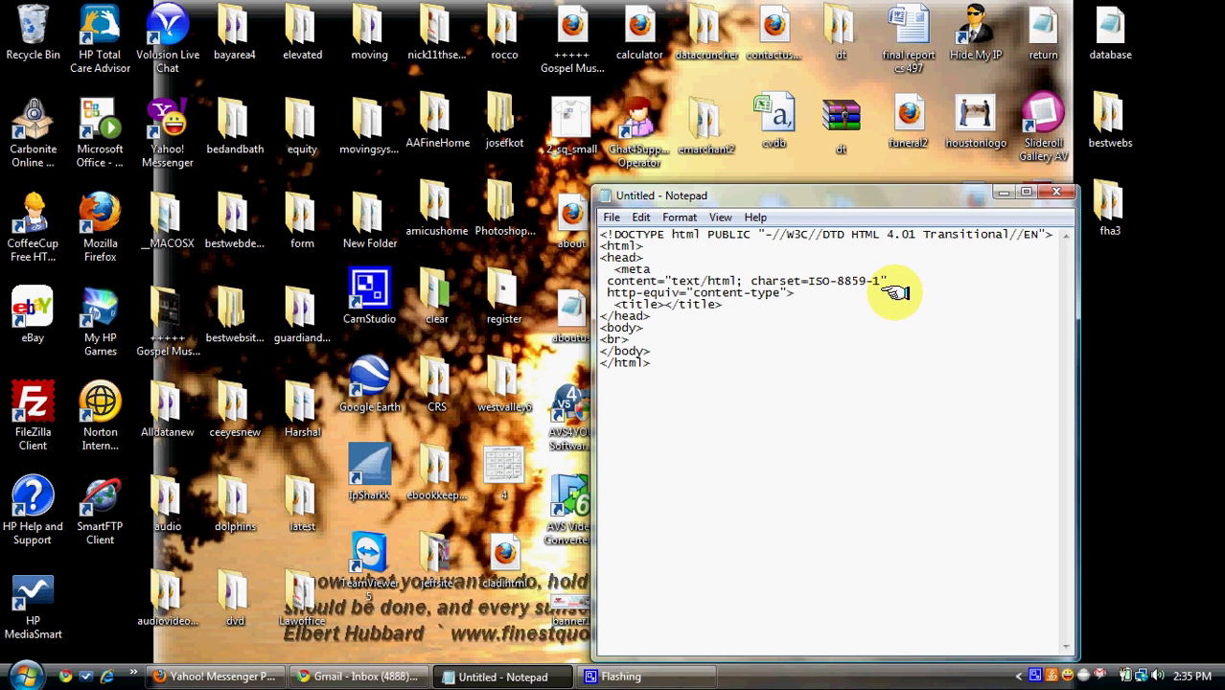
pyautogui.click(1026, 192)
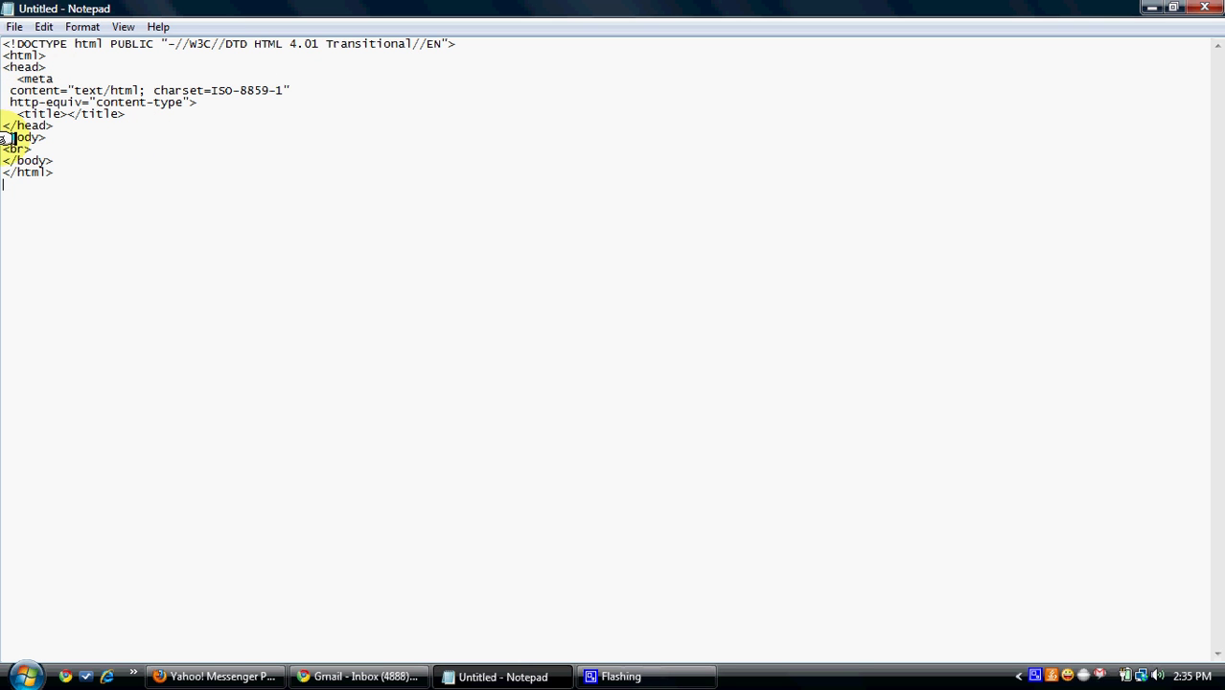
pyautogui.click(42, 150)
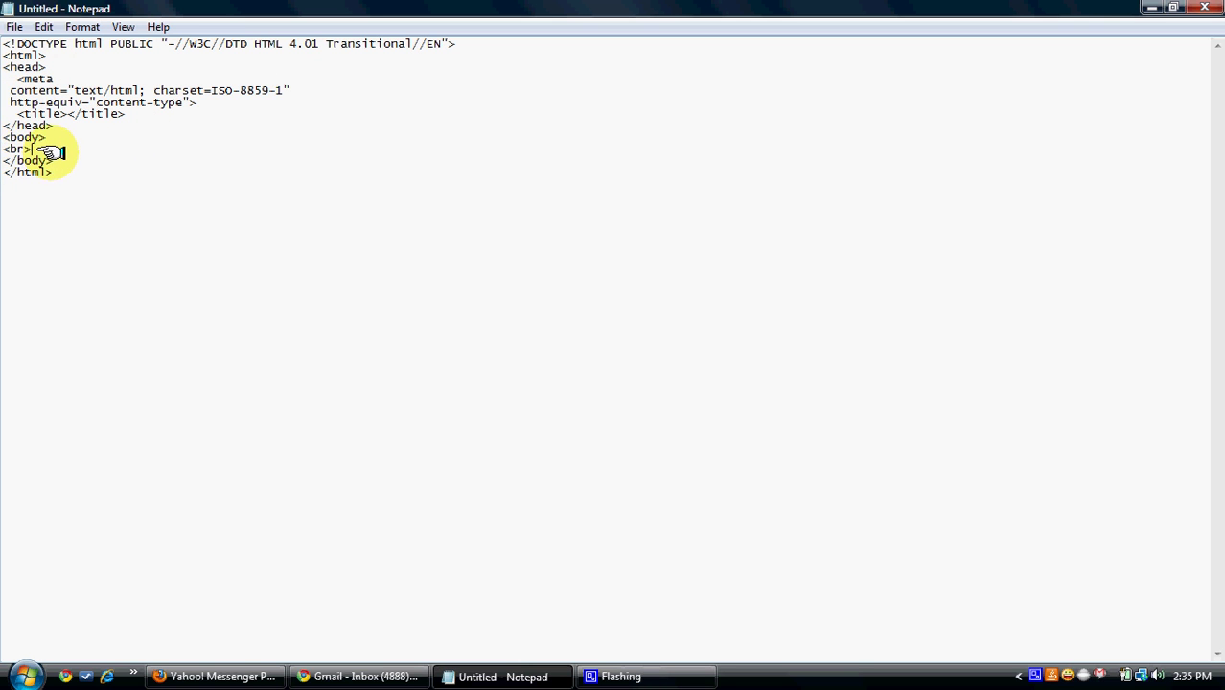
pyautogui.press('Return')
pyautogui.press('Return')
pyautogui.press('Return')
pyautogui.press('Return')
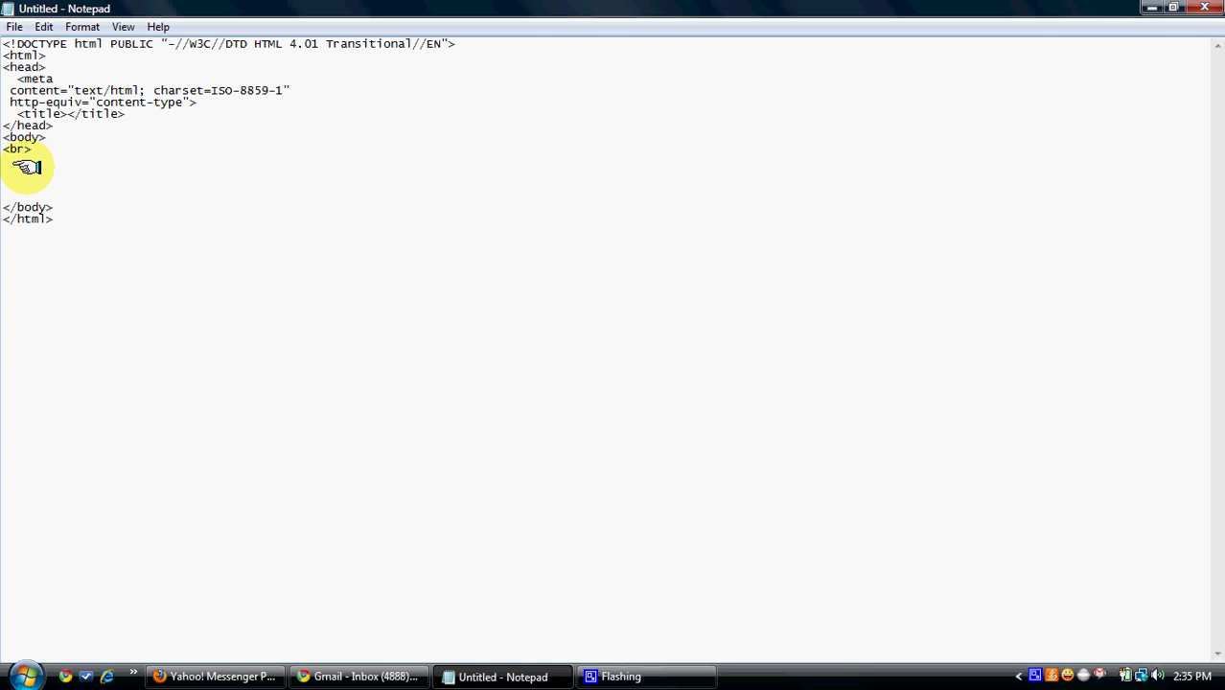
pyautogui.hotkey('ctrl', 'v')
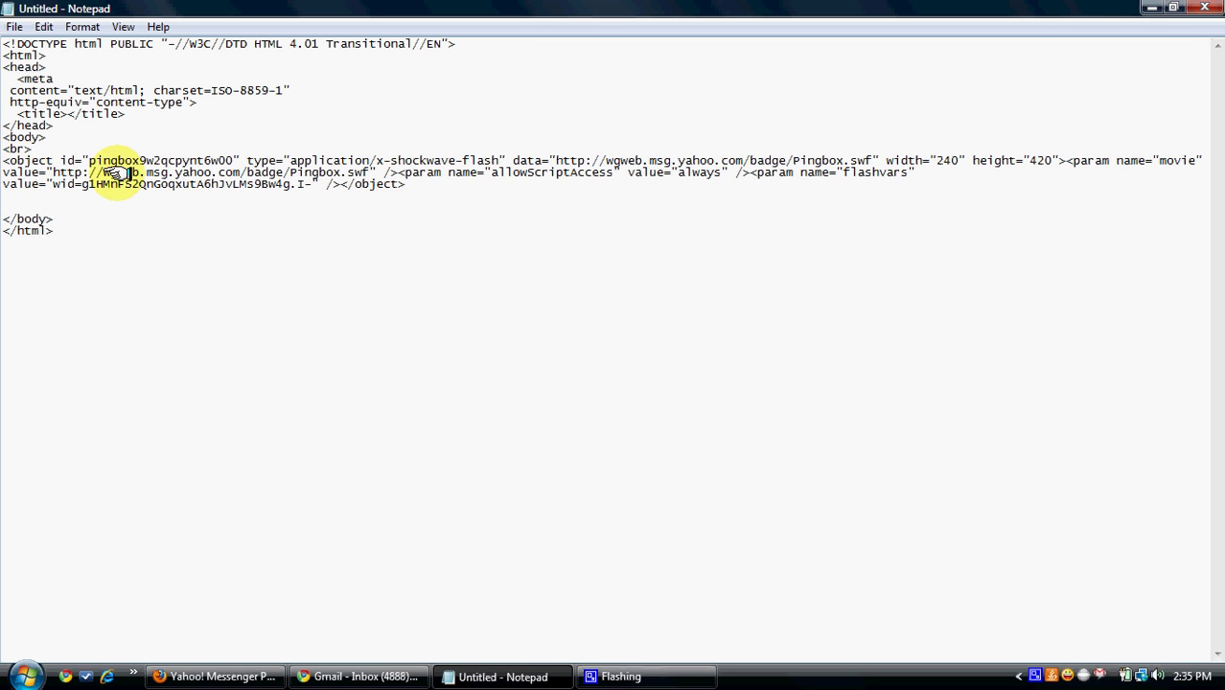
# Step: Insert a blank line between <br> and the embed code, review the page, and start saving it
pyautogui.click(100, 145)
pyautogui.press('Return')
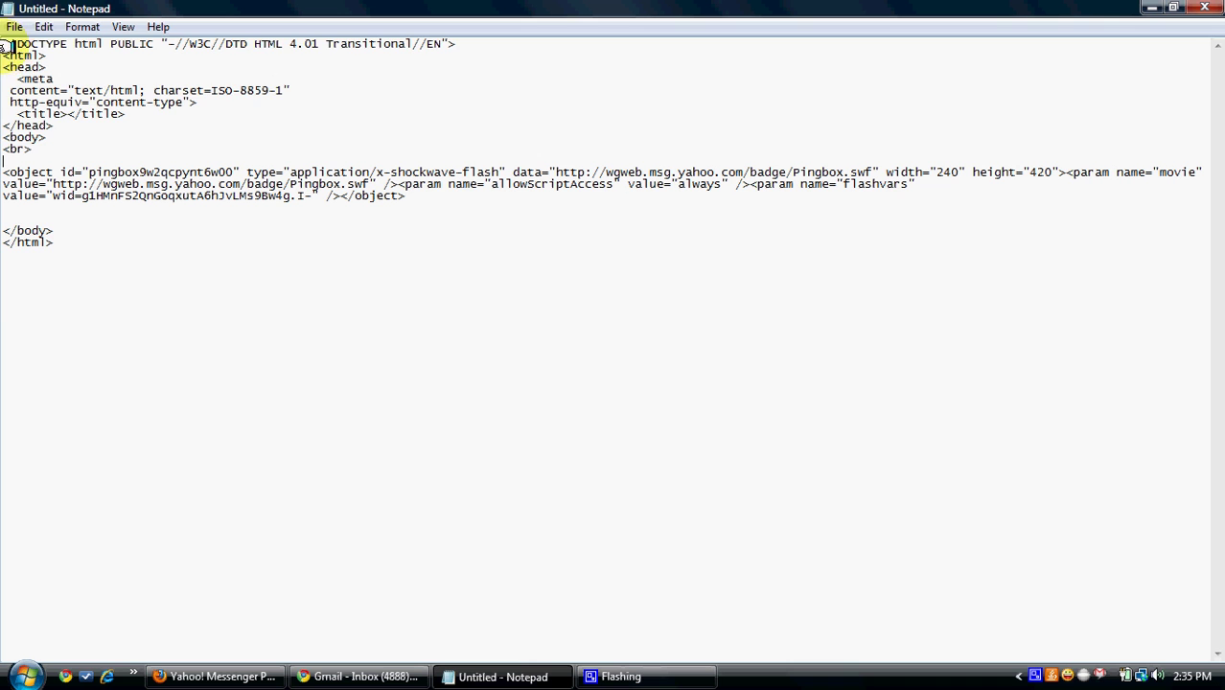
pyautogui.moveTo(4, 44); pyautogui.dragTo(43, 151)
pyautogui.moveTo(2, 231); pyautogui.dragTo(60, 251)
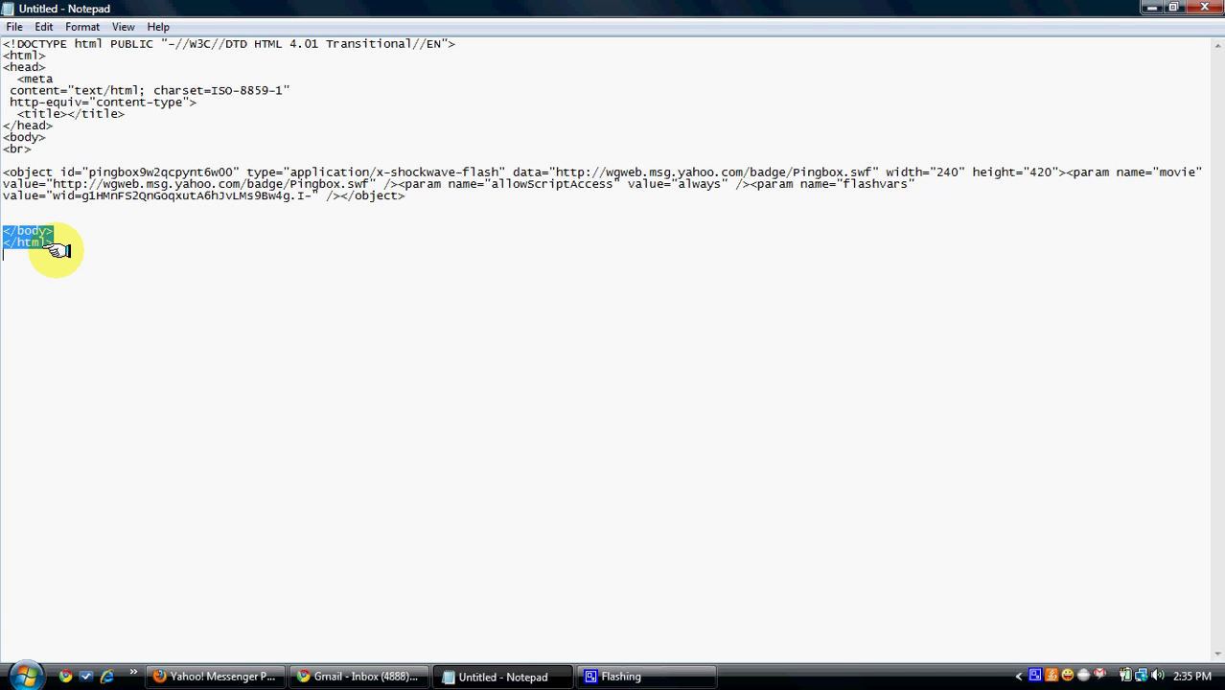
pyautogui.click(13, 59)
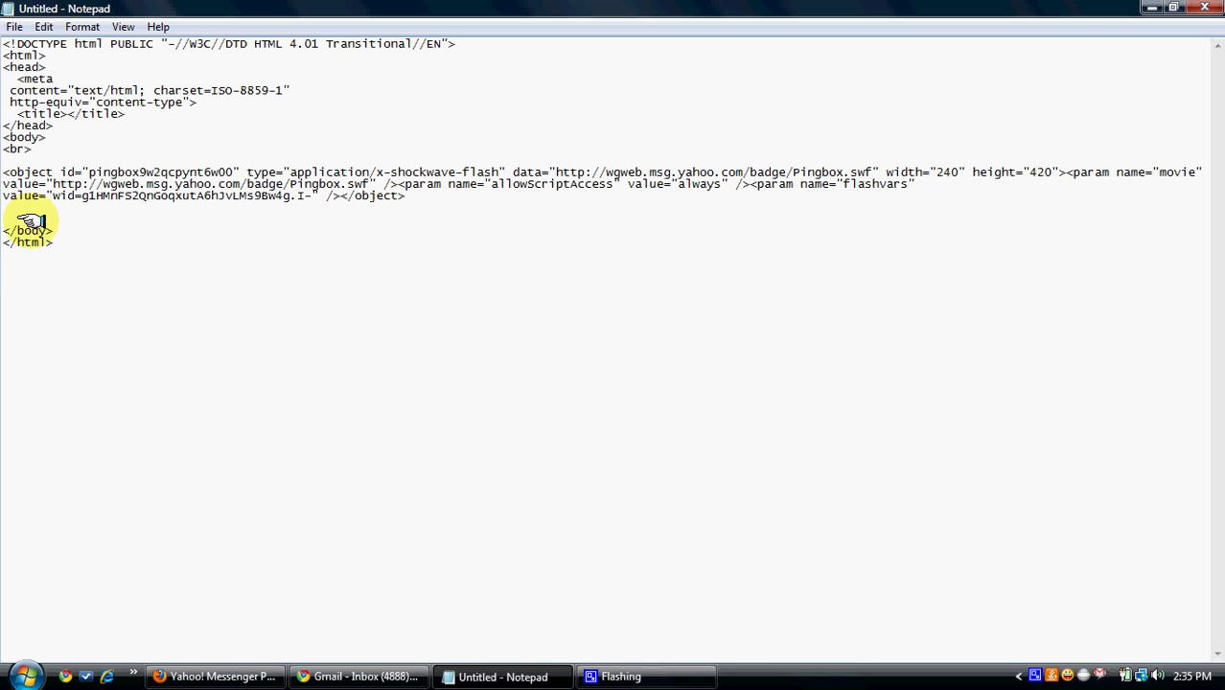
pyautogui.click(14, 27)
pyautogui.click(19, 93)
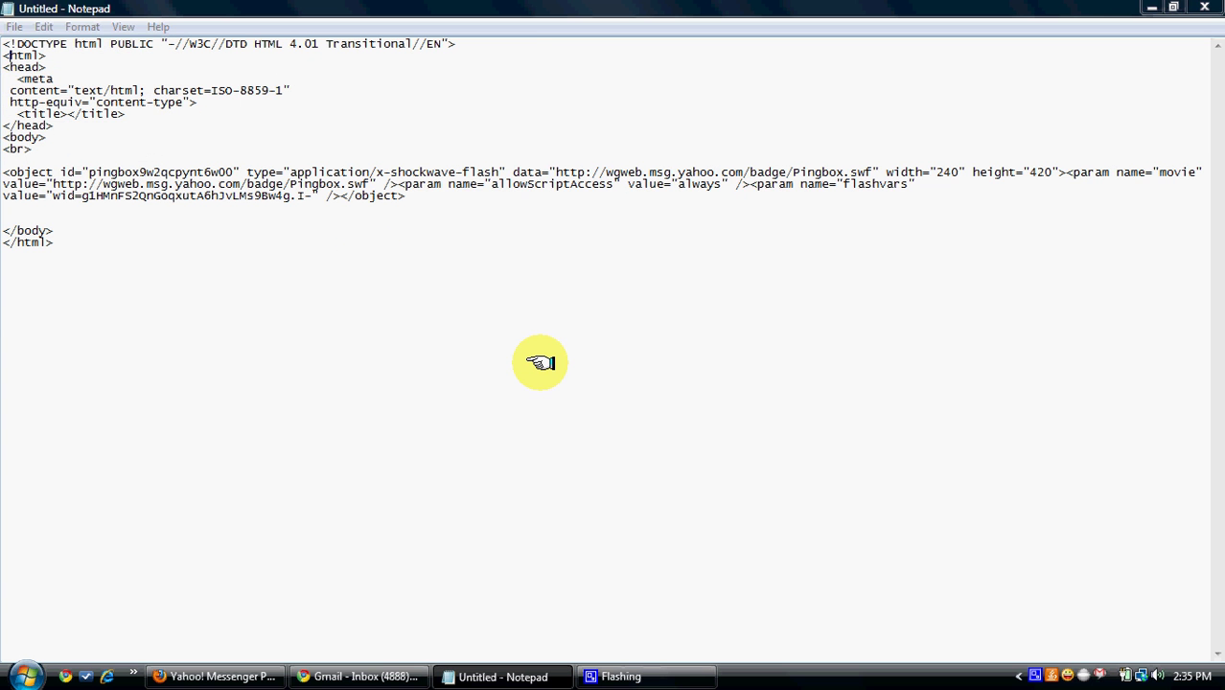
# Step: Save the Notepad page as chatlive.html in the Documents folder instead of Desktop
pyautogui.hotkey('ctrl', 's')
pyautogui.write('c')
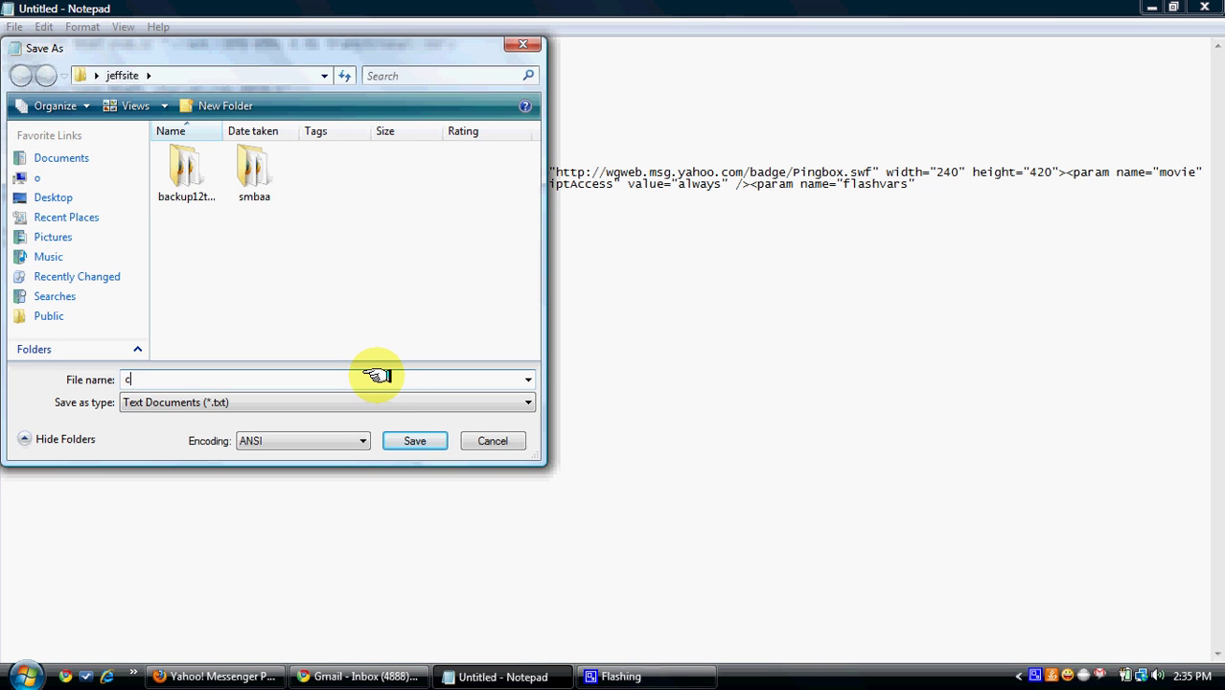
pyautogui.write('hatlive.html')
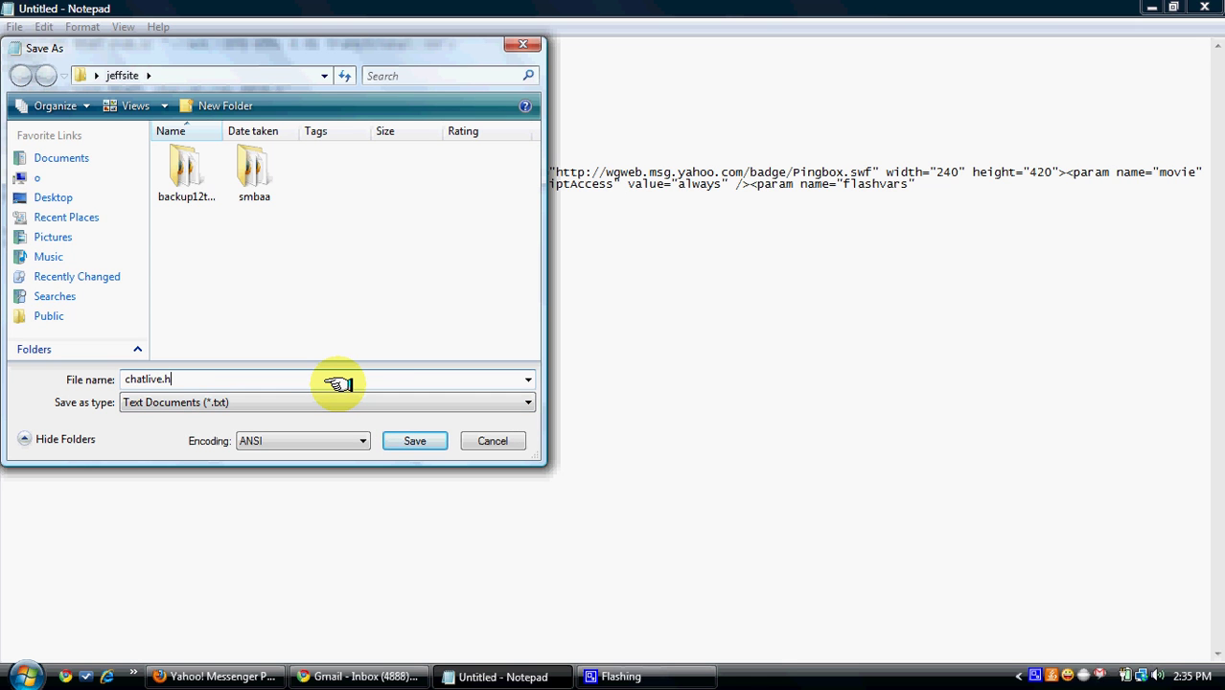
pyautogui.click(68, 197)
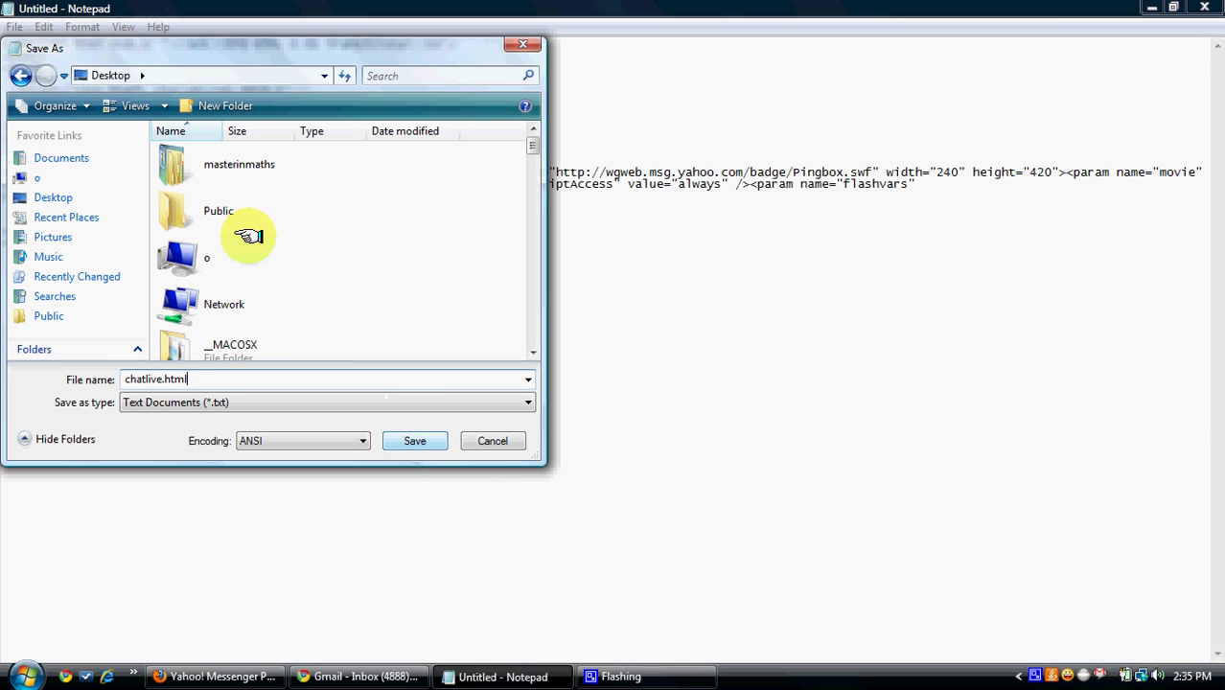
pyautogui.click(84, 152)
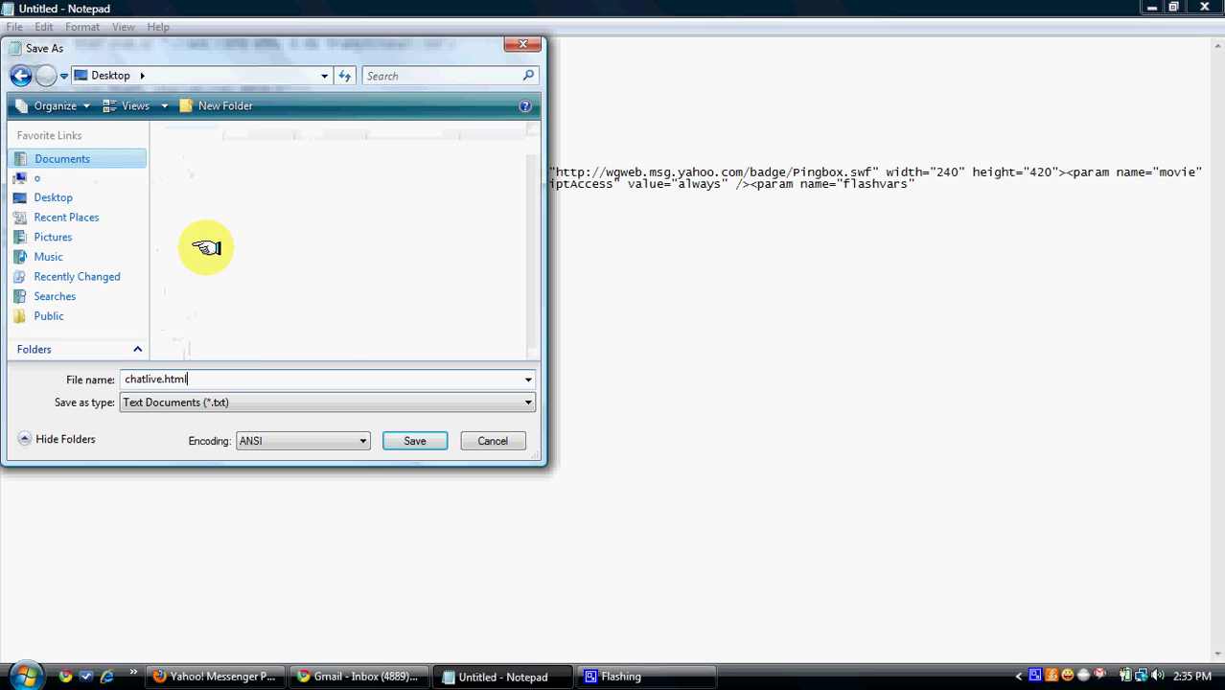
pyautogui.click(412, 444)
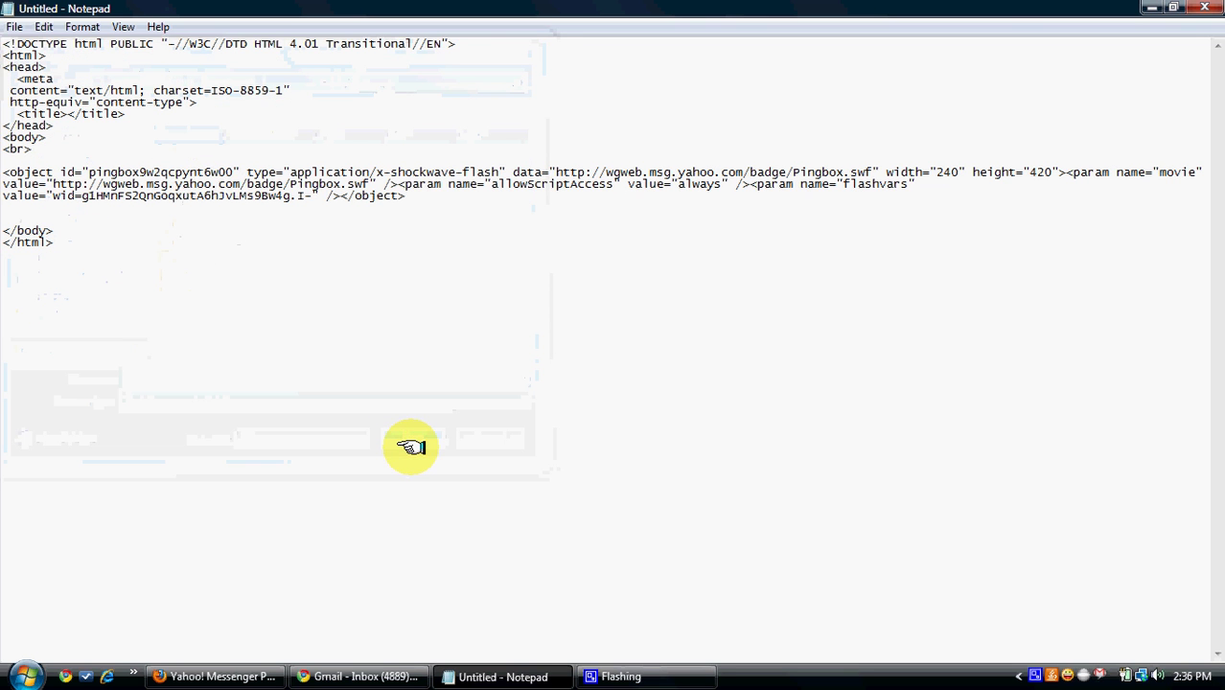
# Step: Minimise Notepad to the desktop and bring up the Start menu's program list
pyautogui.click(526, 670)
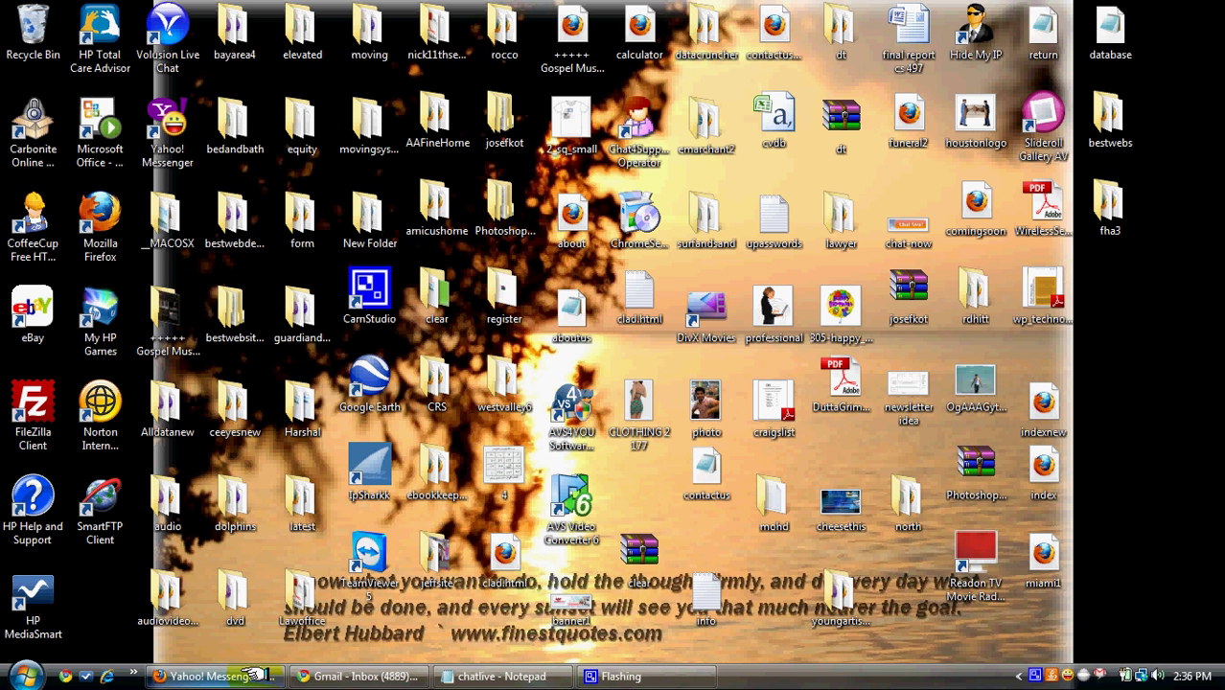
pyautogui.moveTo(257, 675)
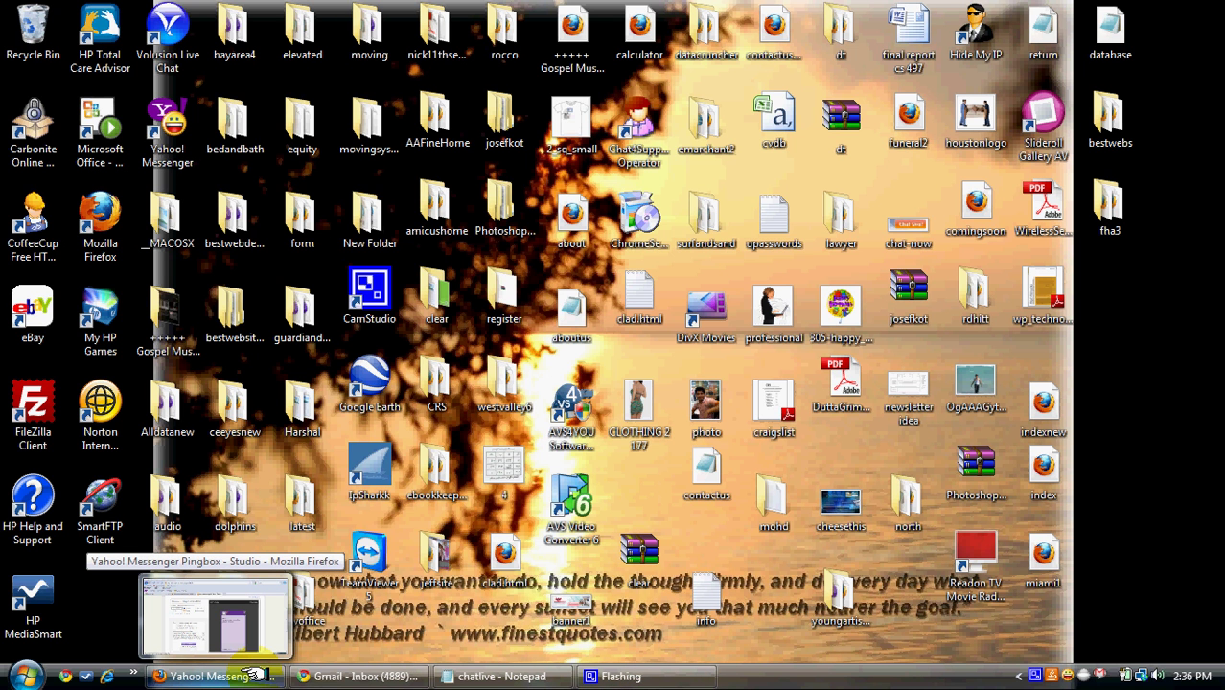
pyautogui.click(24, 674)
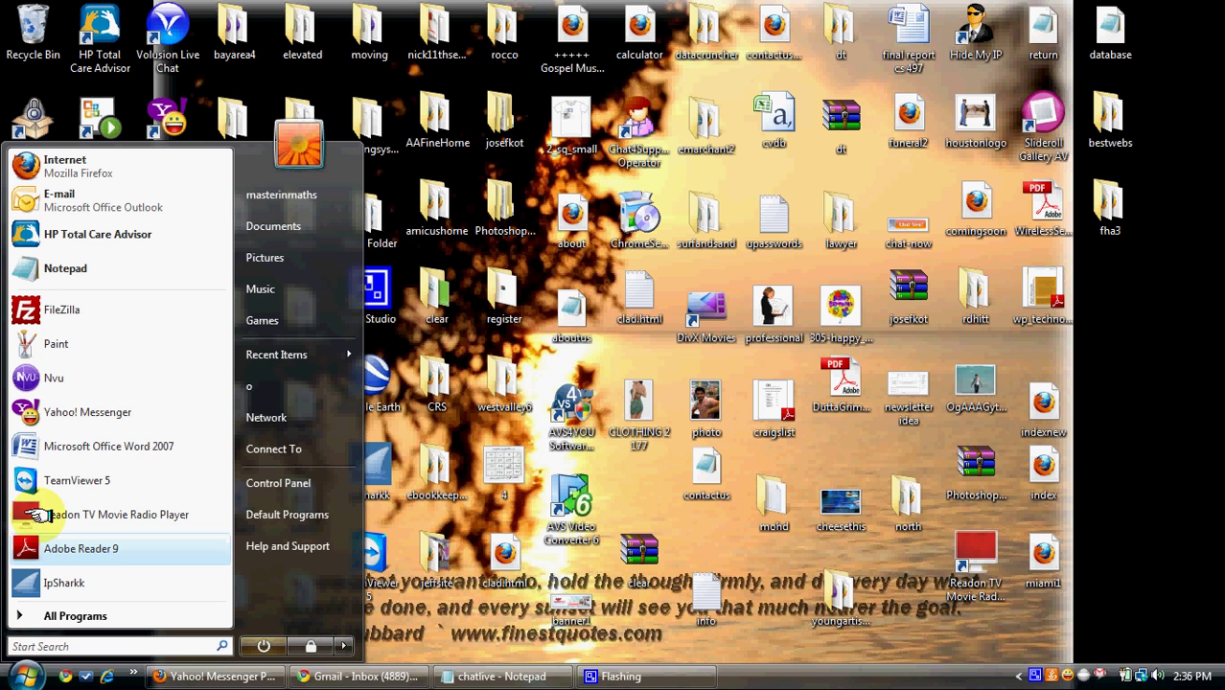
pyautogui.click(60, 374)
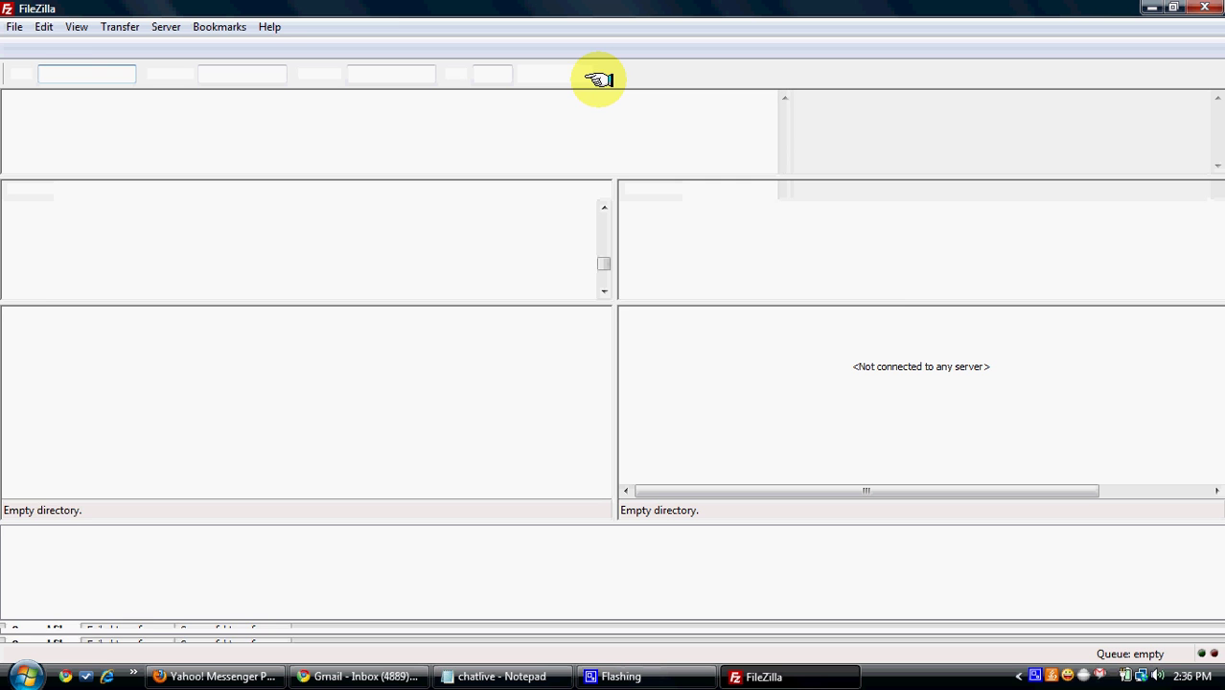
# Step: Connect FileZilla to the saved web server and point the local site at Documents, showing chatlive.html
pyautogui.click(600, 74)
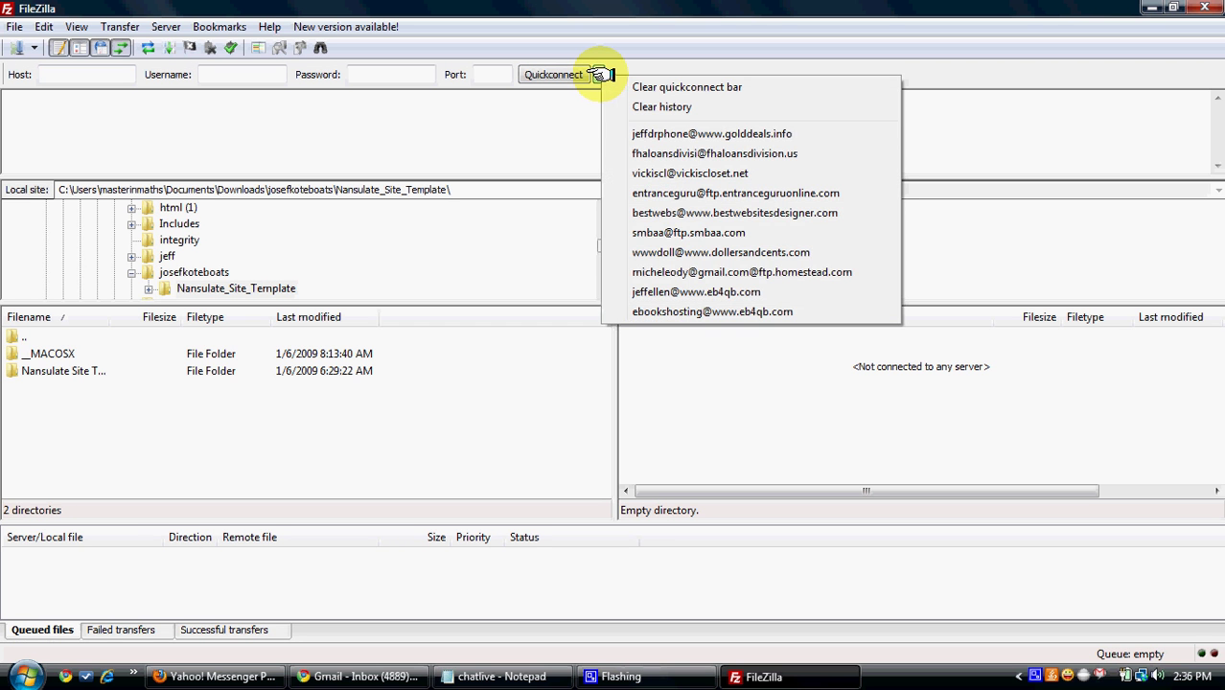
pyautogui.click(614, 133)
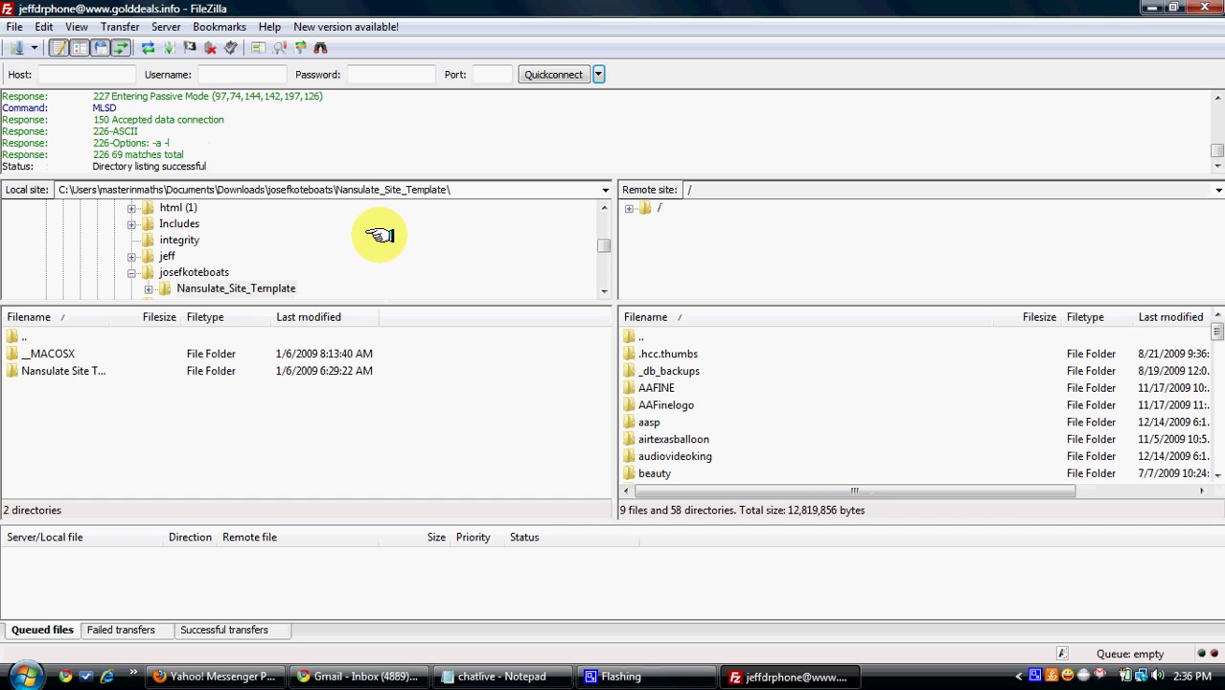
pyautogui.click(263, 191)
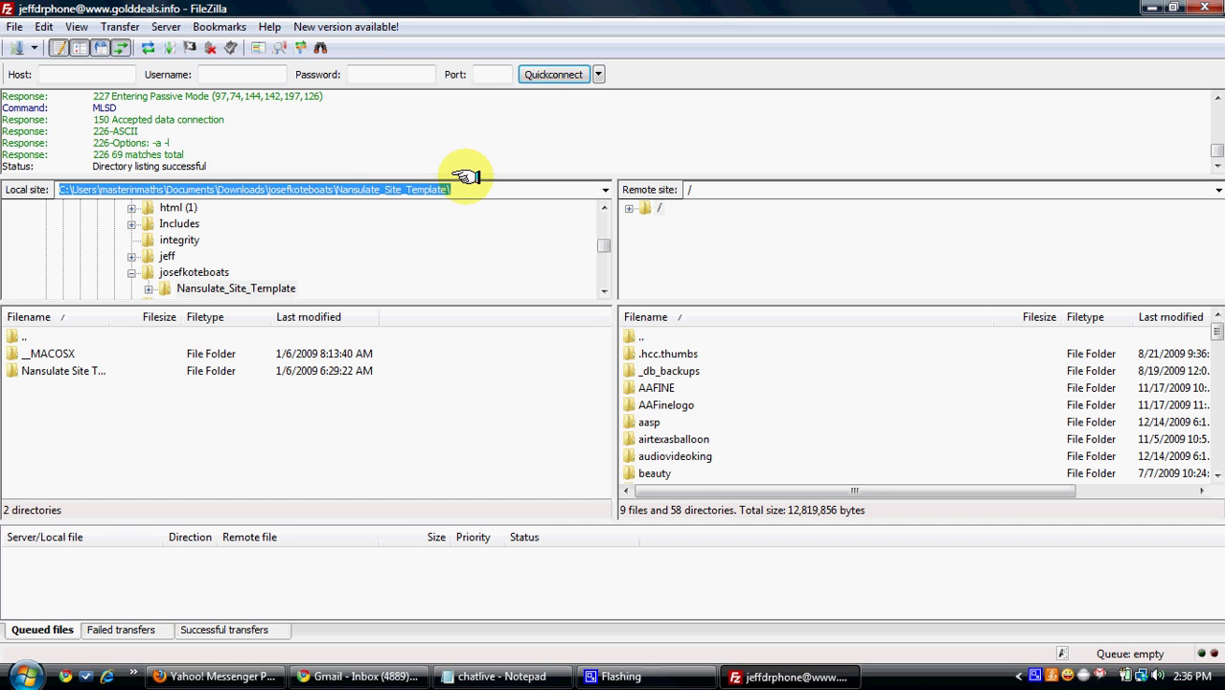
pyautogui.moveTo(479, 184); pyautogui.dragTo(220, 190)
pyautogui.press('BackSpace')
pyautogui.press('Return')
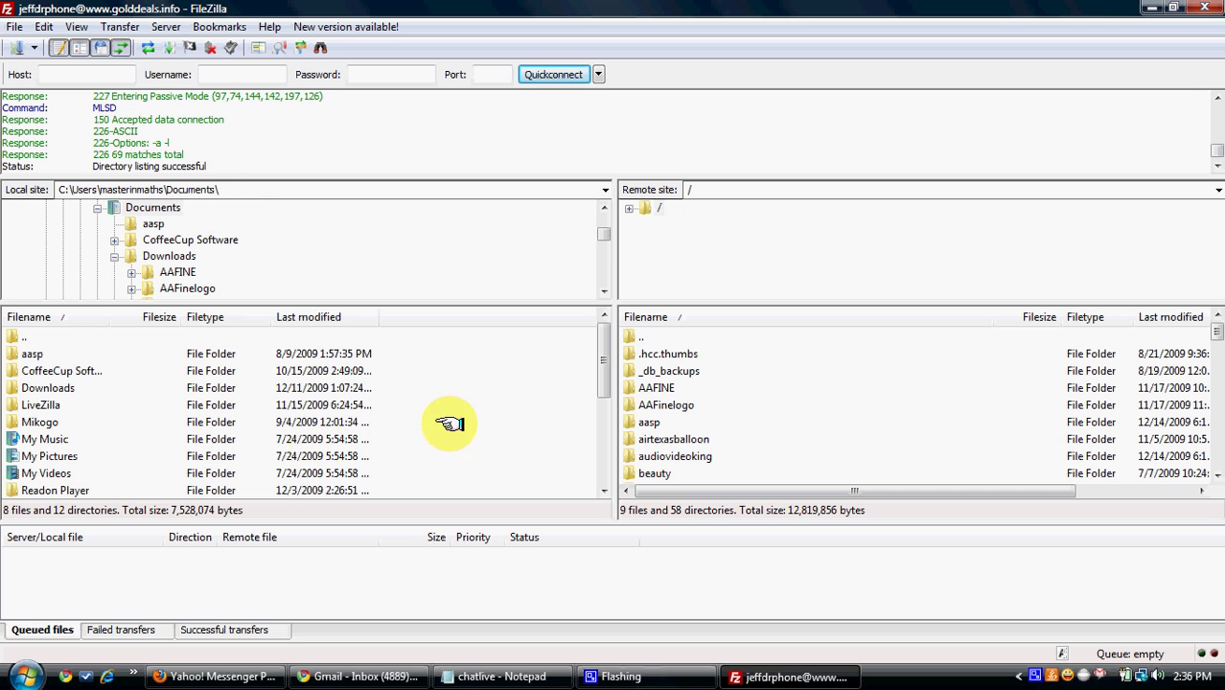
pyautogui.moveTo(600, 329); pyautogui.dragTo(602, 416)
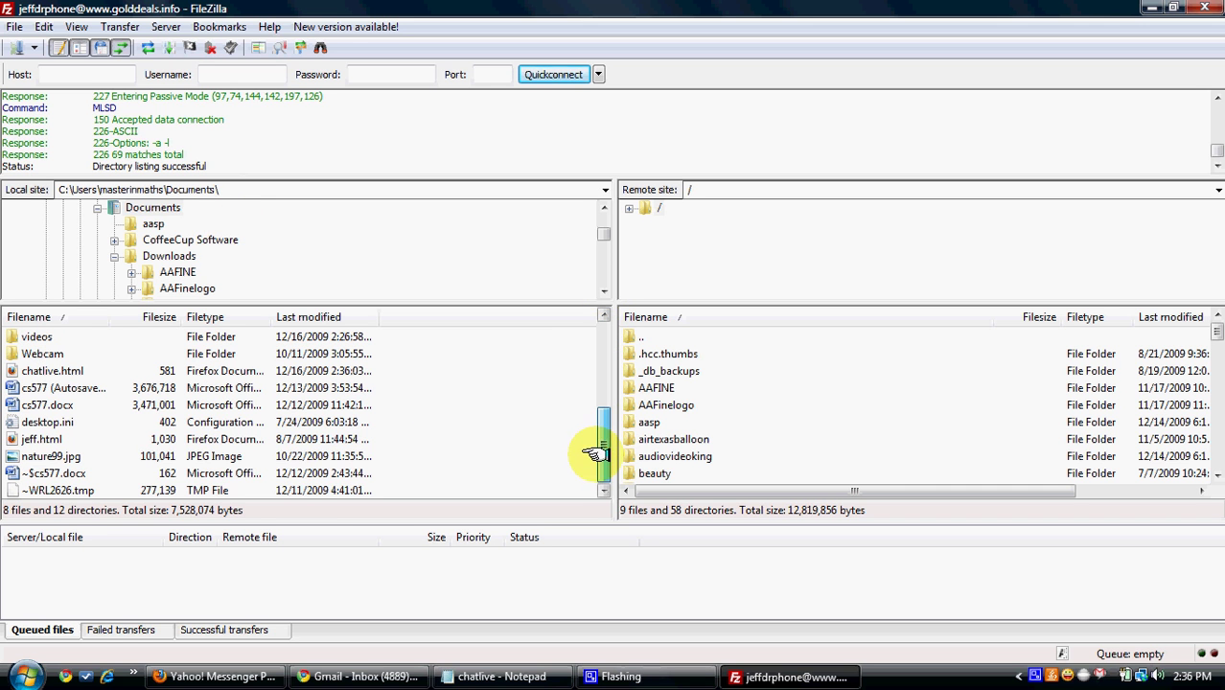
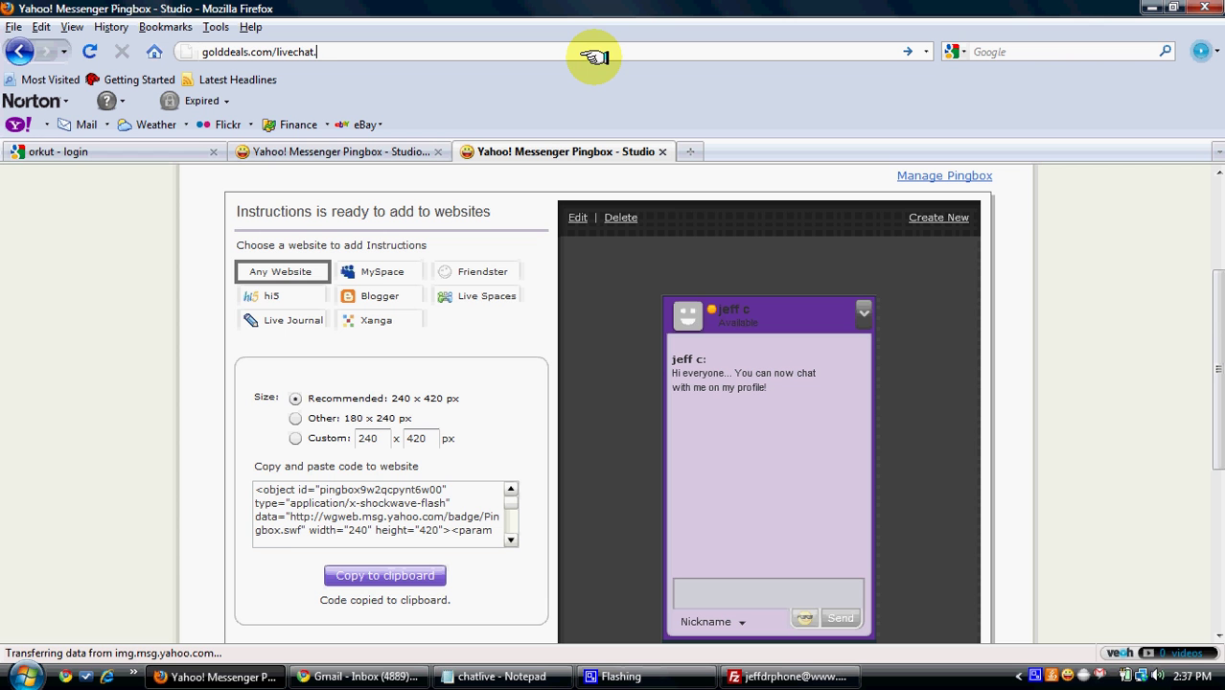
# Step: Check the upload in FileZilla, then point the address at chatlive.html, which returns a 404 error
pyautogui.write('l')
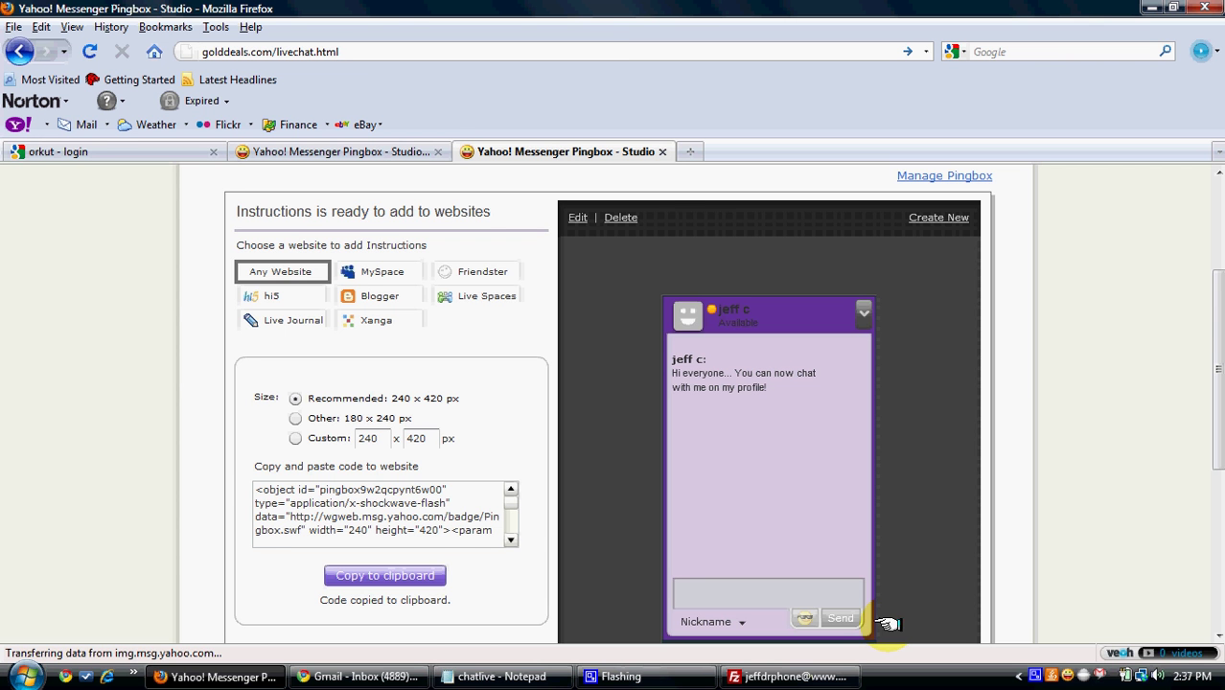
pyautogui.click(817, 676)
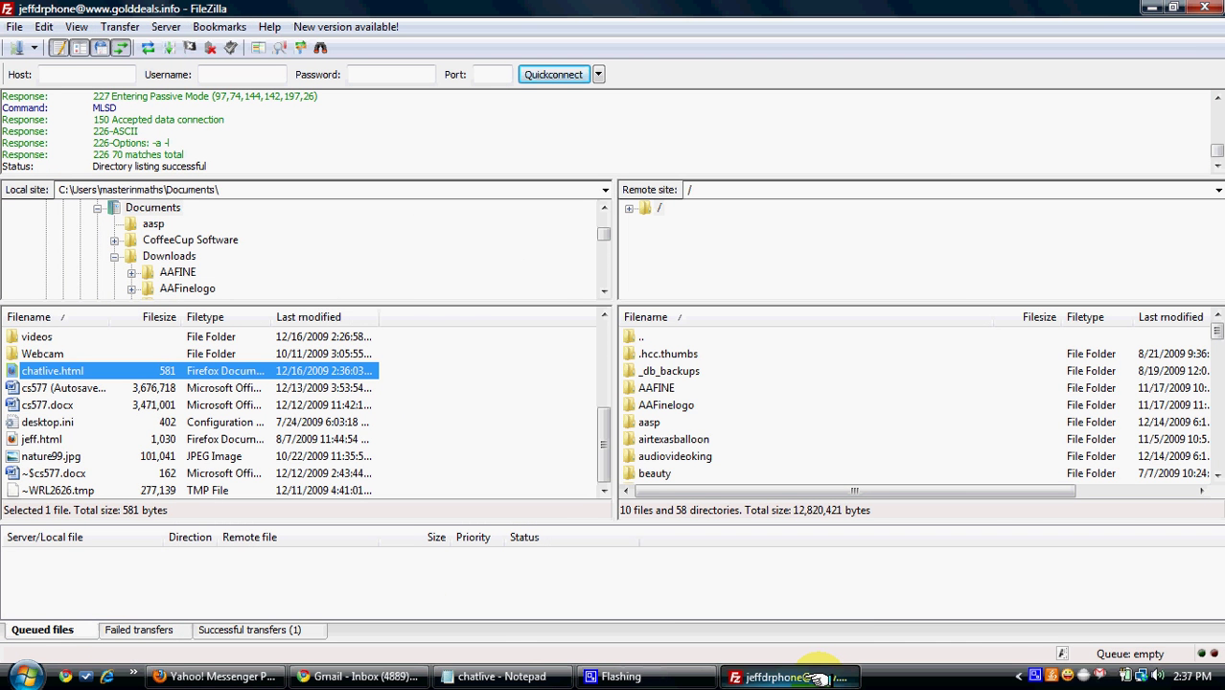
pyautogui.click(817, 676)
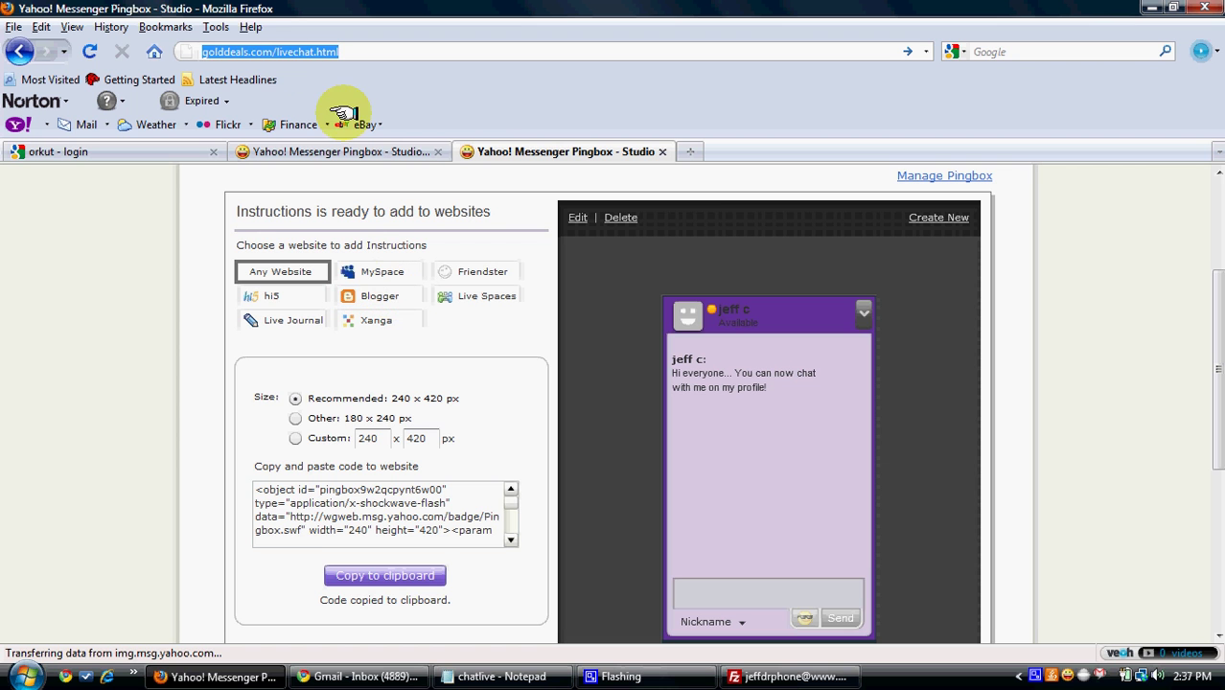
pyautogui.moveTo(277, 51); pyautogui.dragTo(309, 51)
pyautogui.write('ch')
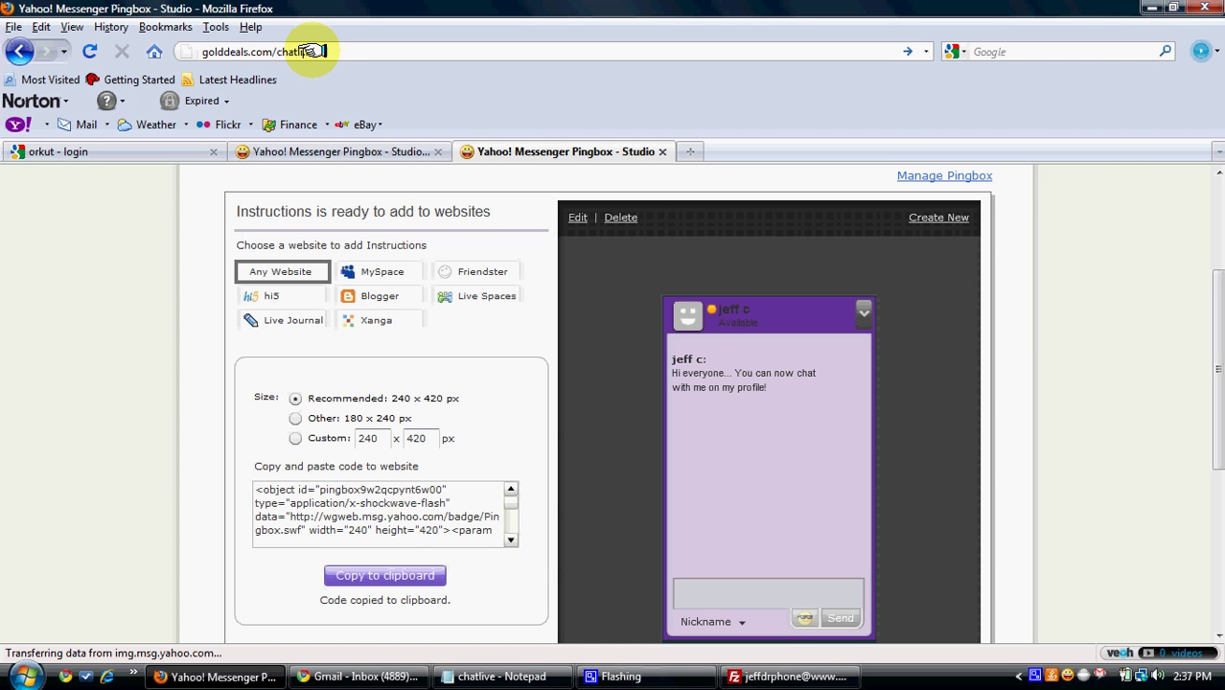
pyautogui.press('Return')
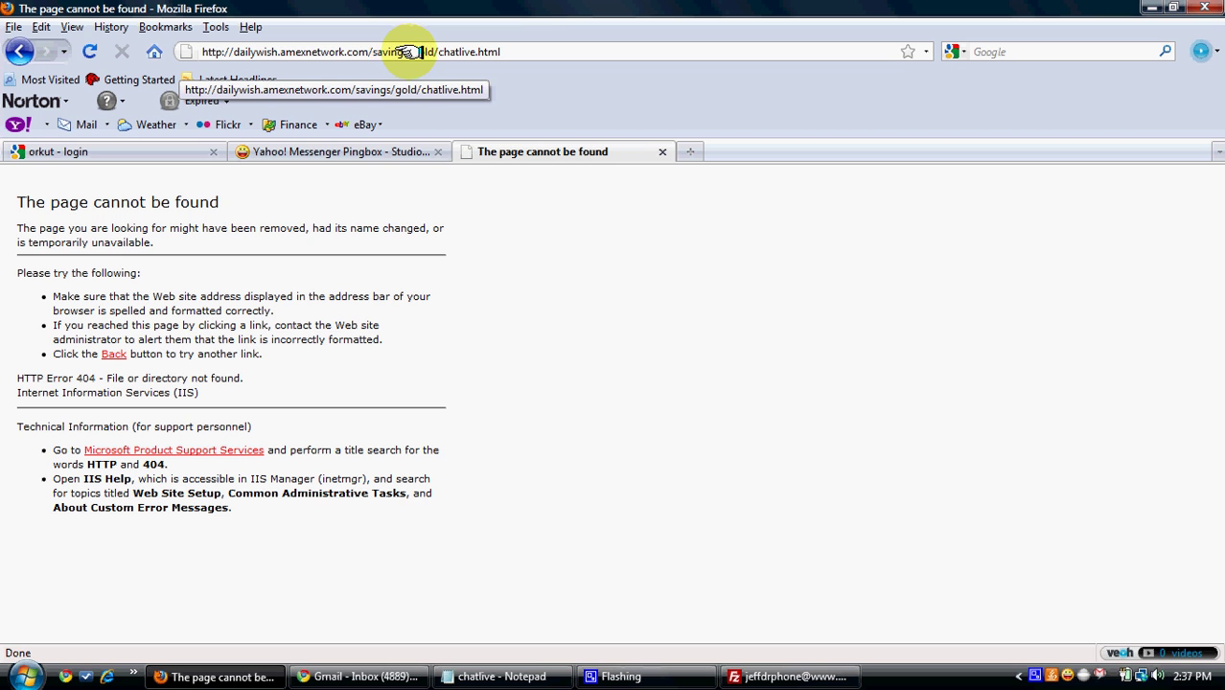
# Step: Load golddeals.info/chatlive.html, showing the embedded Pingbox widget with the owner Offline
pyautogui.click(418, 52)
pyautogui.write('goldde')
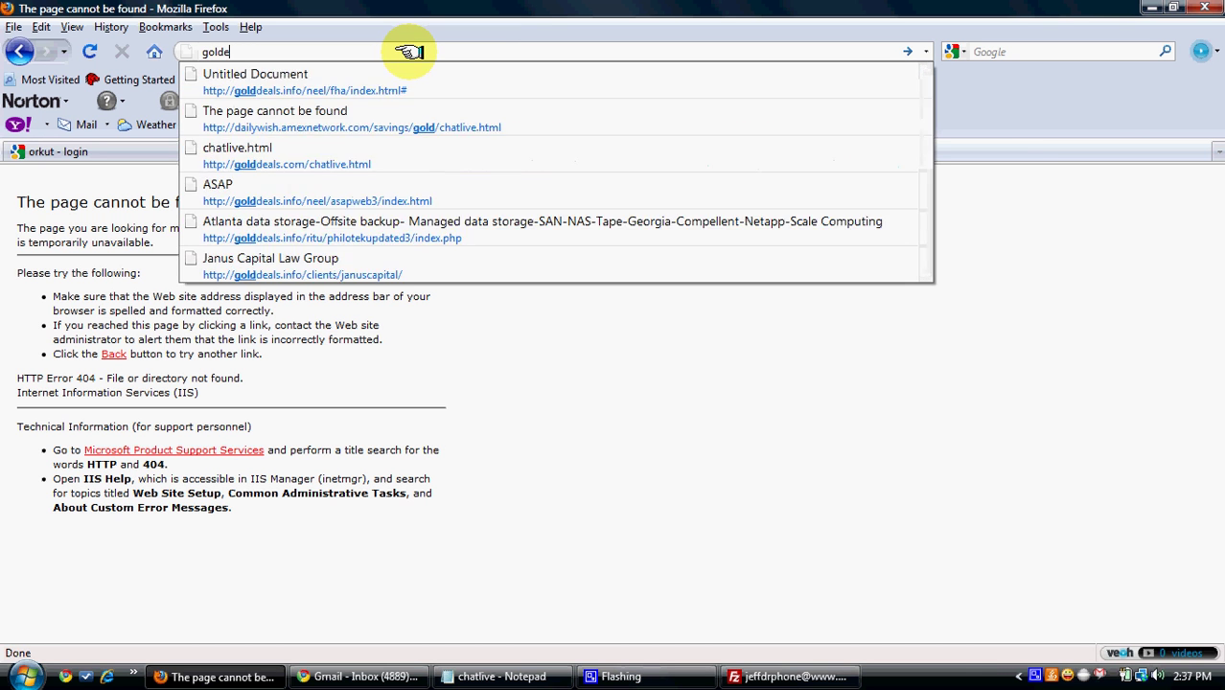
pyautogui.write('als.info')
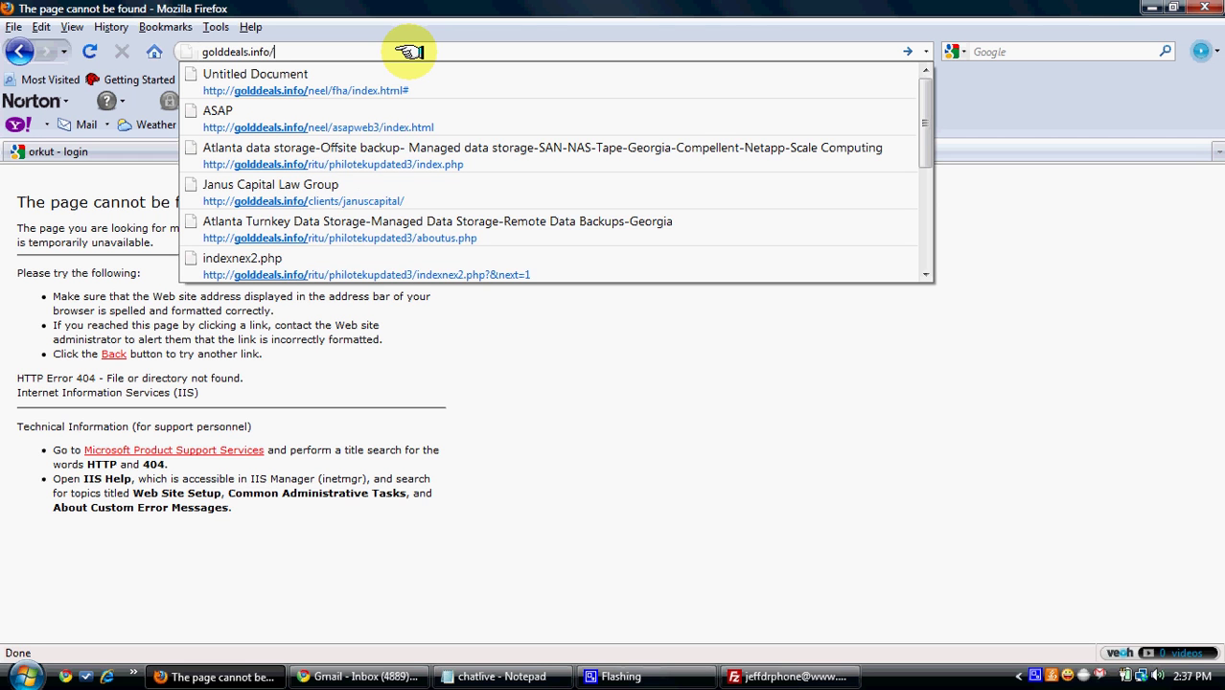
pyautogui.write('/chatl')
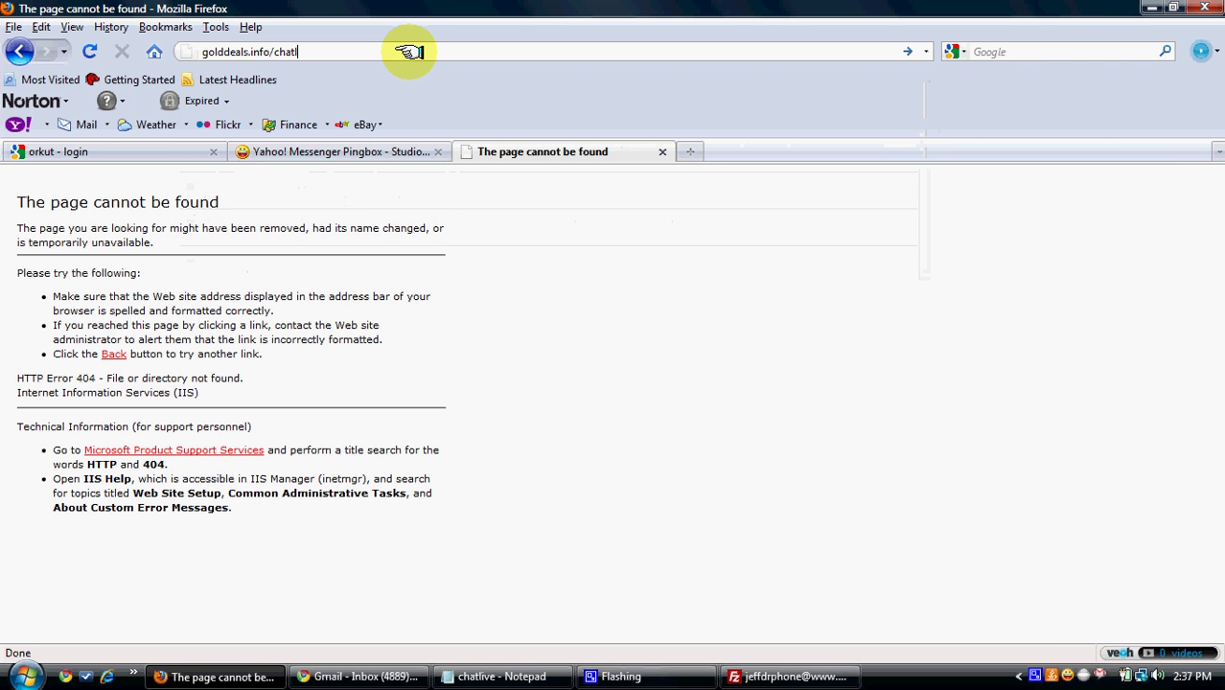
pyautogui.write('ive.html')
pyautogui.press('Return')
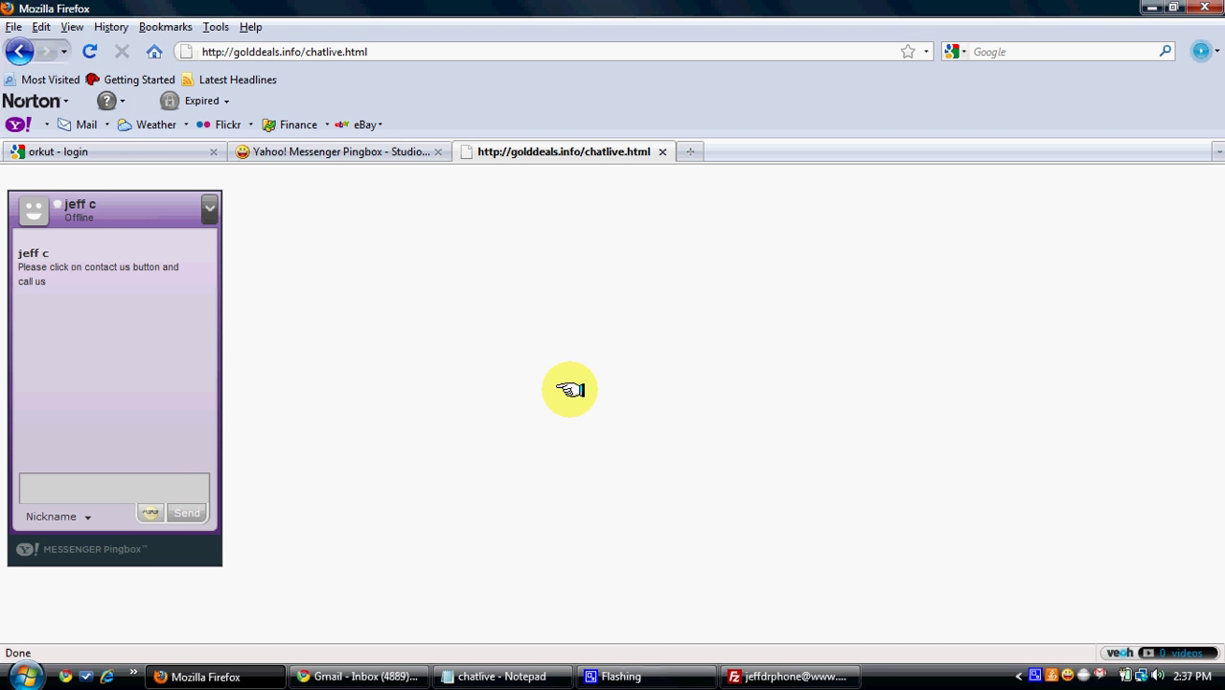
# Step: Sign out of Messenger, confirming with Yes, and replace the saved Yahoo! ID with another account's ID
pyautogui.doubleClick(1066, 673)
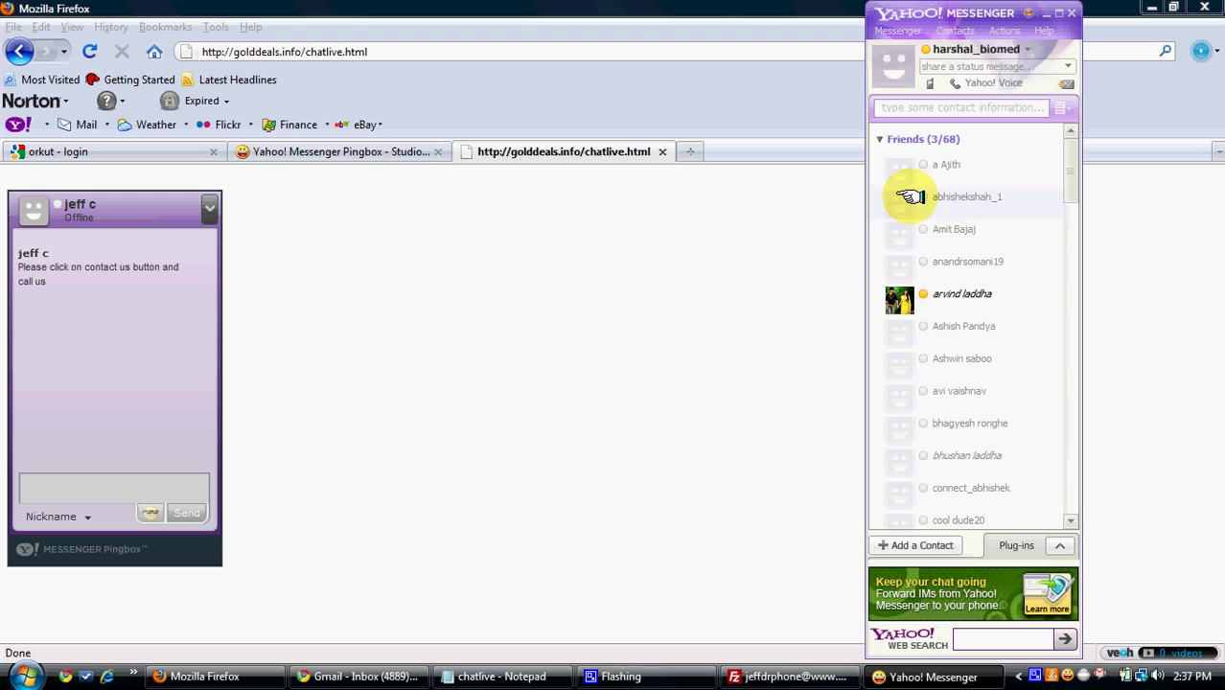
pyautogui.click(897, 30)
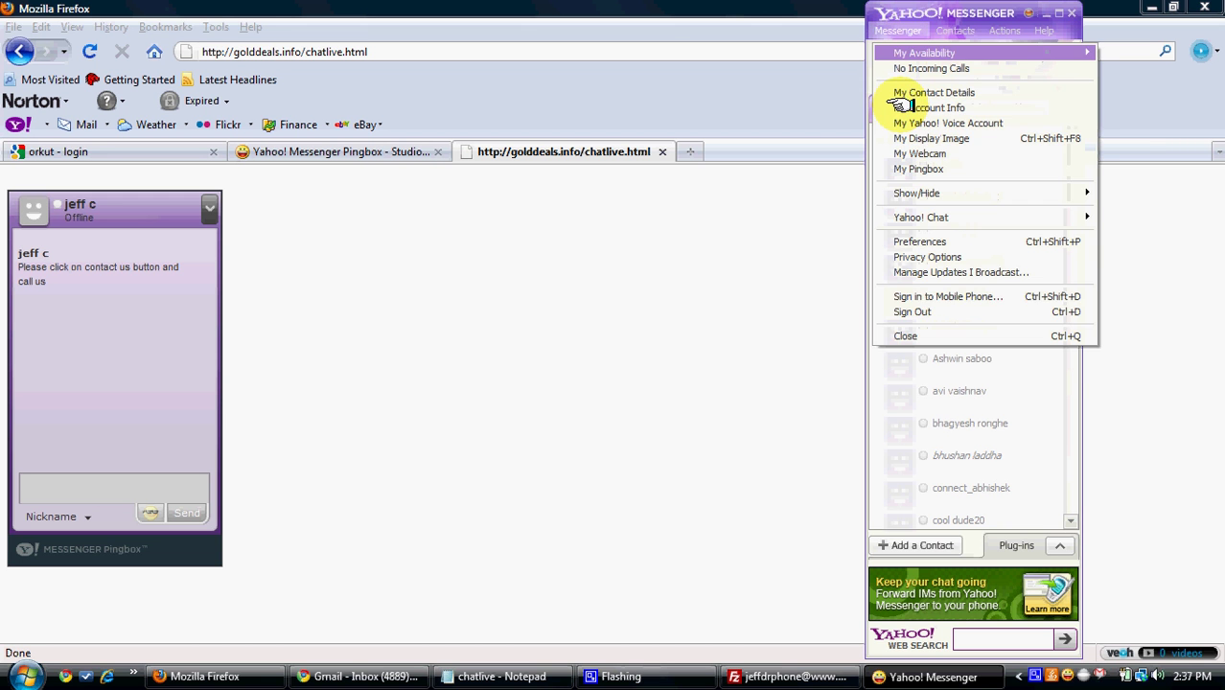
pyautogui.click(910, 308)
pyautogui.click(1006, 356)
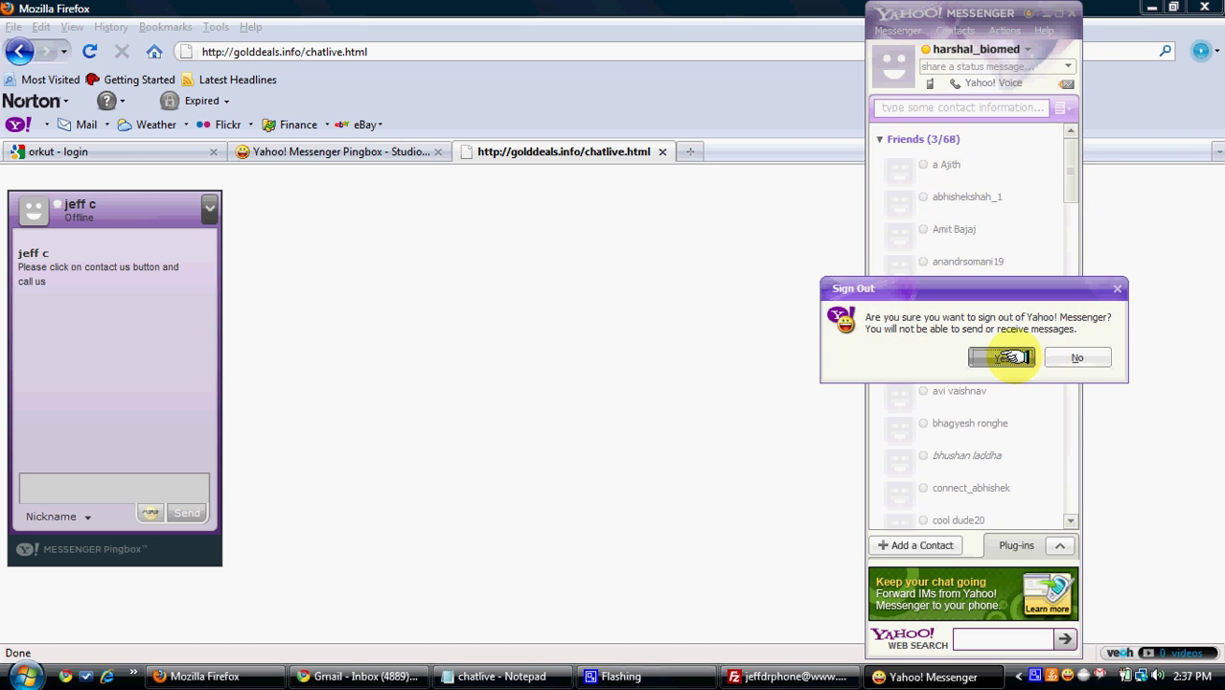
pyautogui.doubleClick(956, 197)
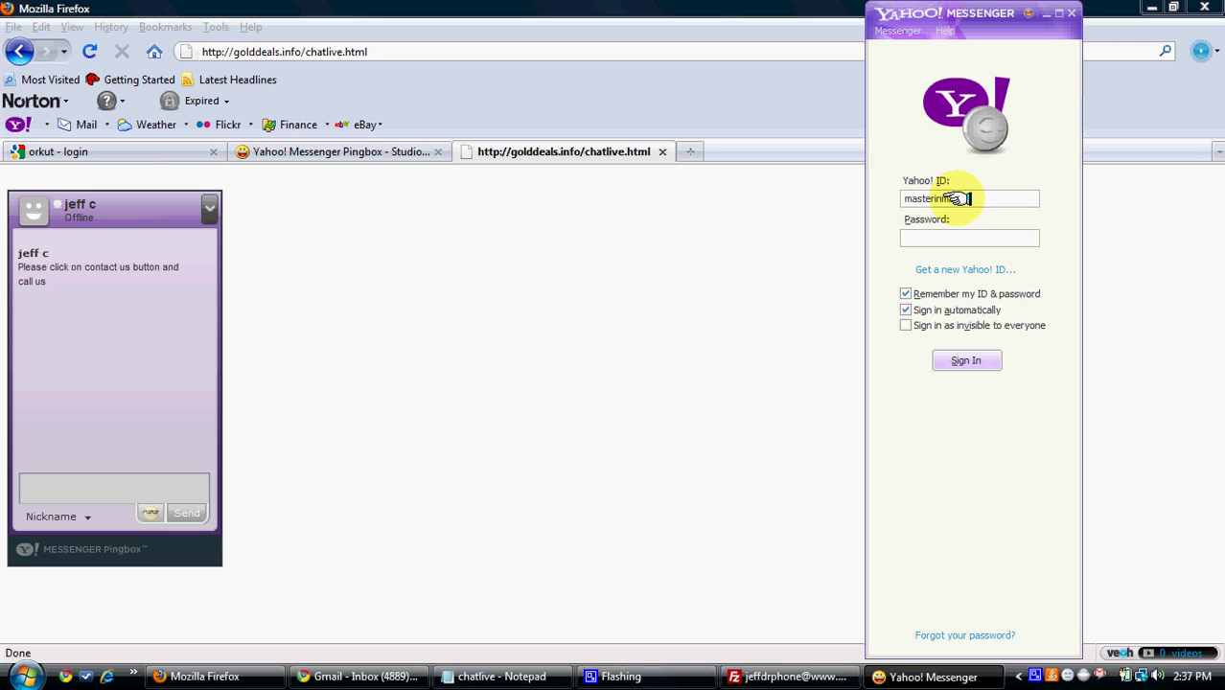
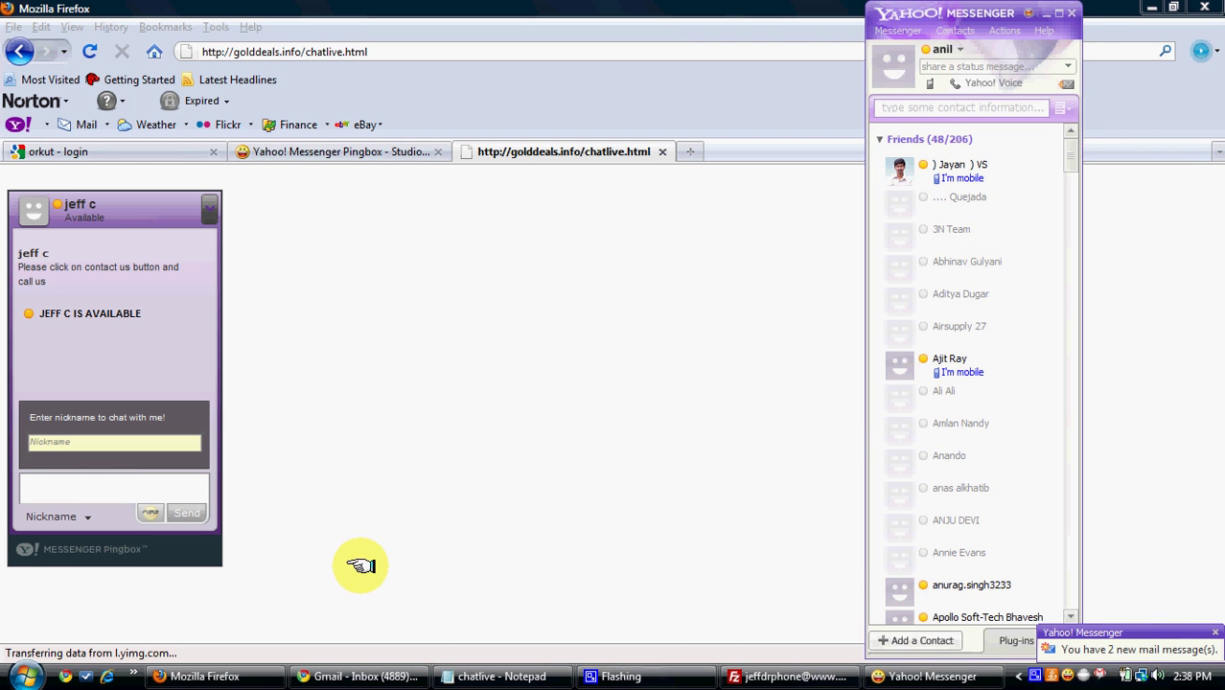
# Step: Join the Pingbox chat under the nickname 'h'
pyautogui.click(124, 484)
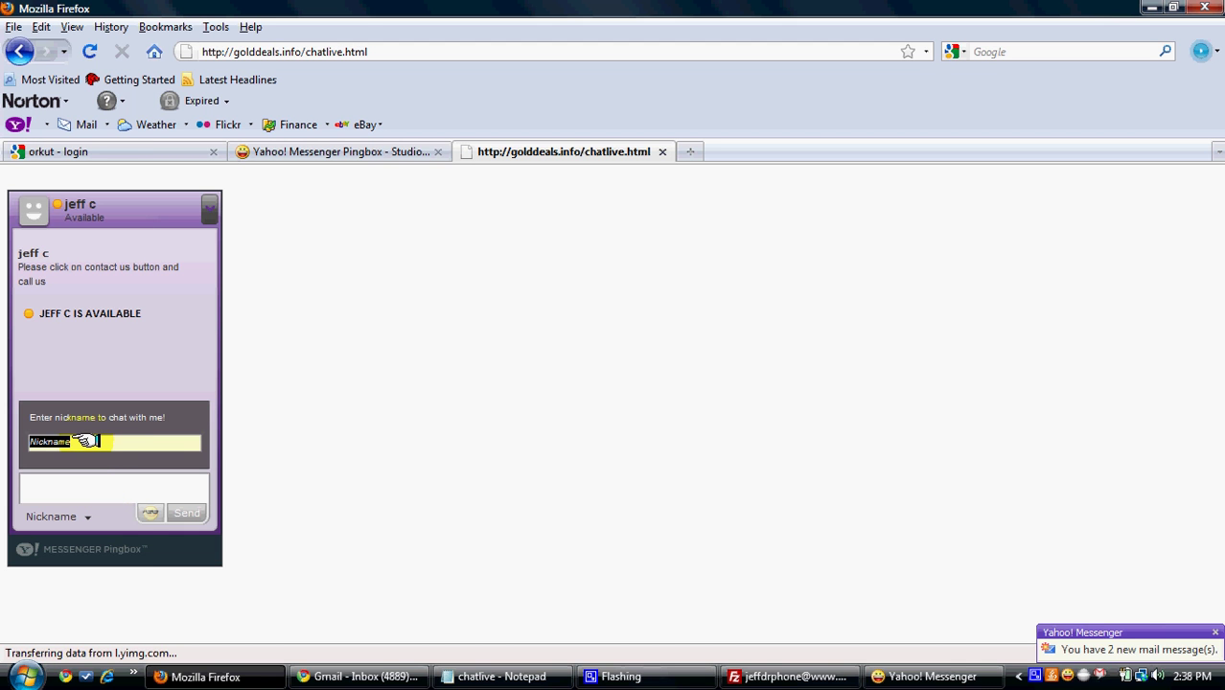
pyautogui.write('h')
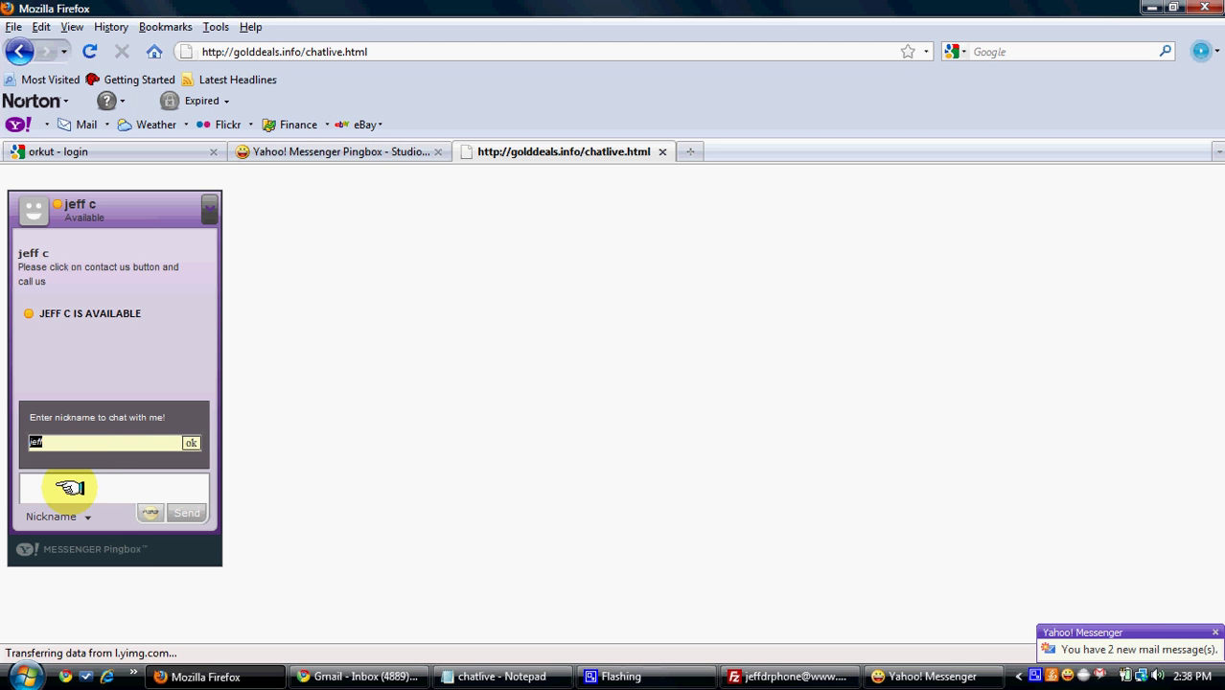
pyautogui.click(190, 443)
# Step: Send the owner the message 'hello' from the Pingbox
pyautogui.click(128, 487)
pyautogui.write('h')
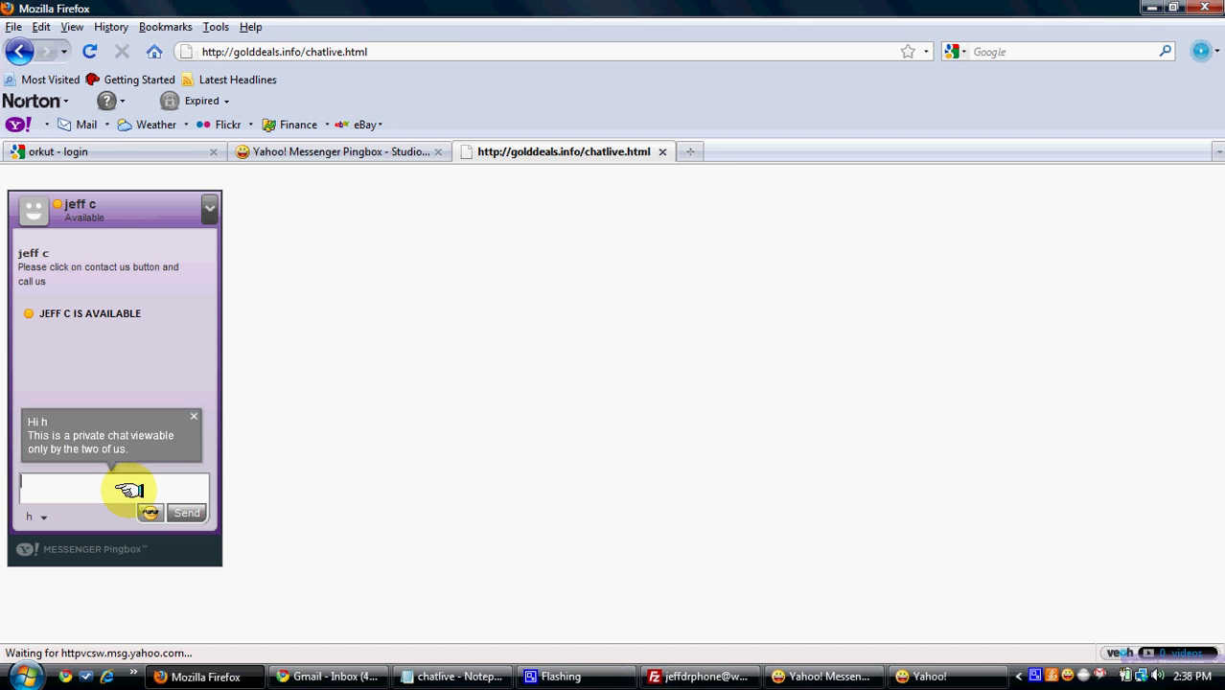
pyautogui.write('ello')
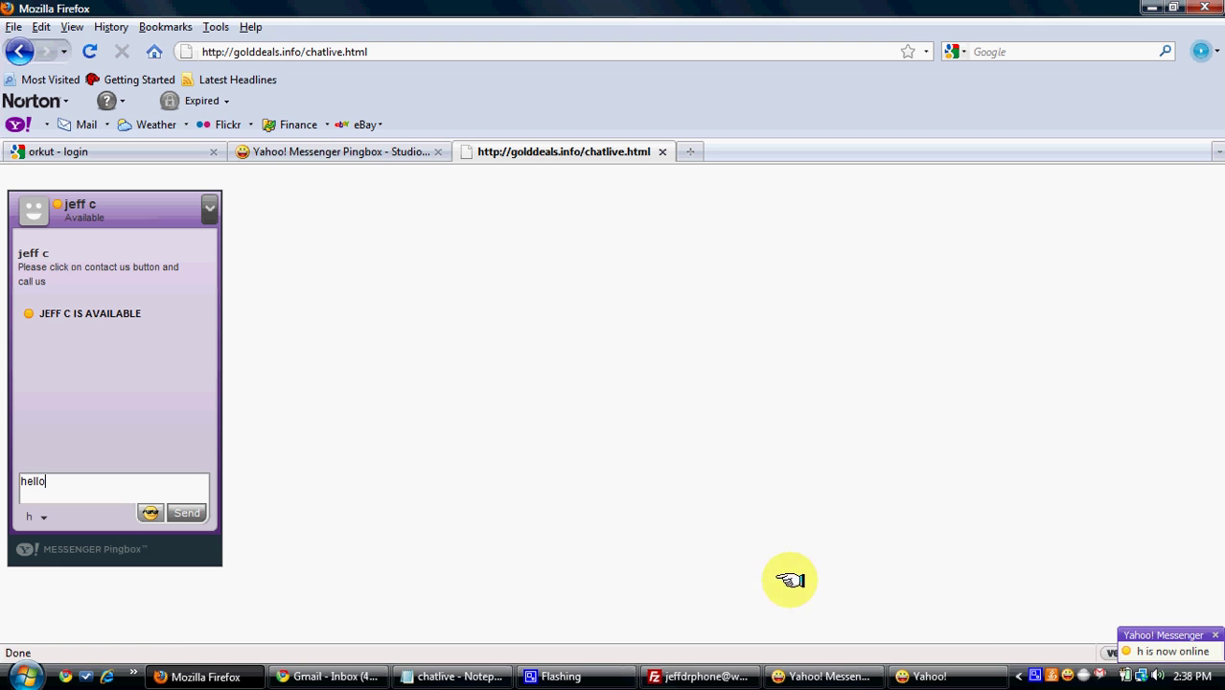
pyautogui.click(196, 513)
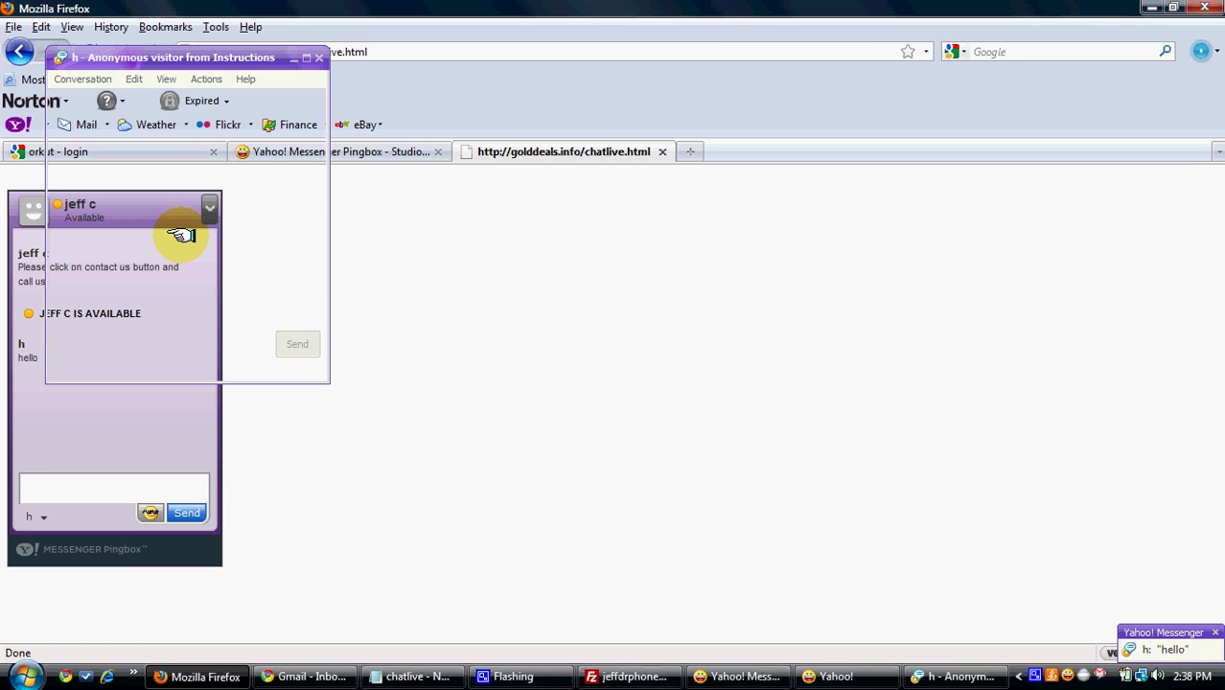
# Step: Reply 'hello' to the visitor in the Messenger conversation window
pyautogui.click(188, 336)
pyautogui.write('hello')
pyautogui.press('Return')
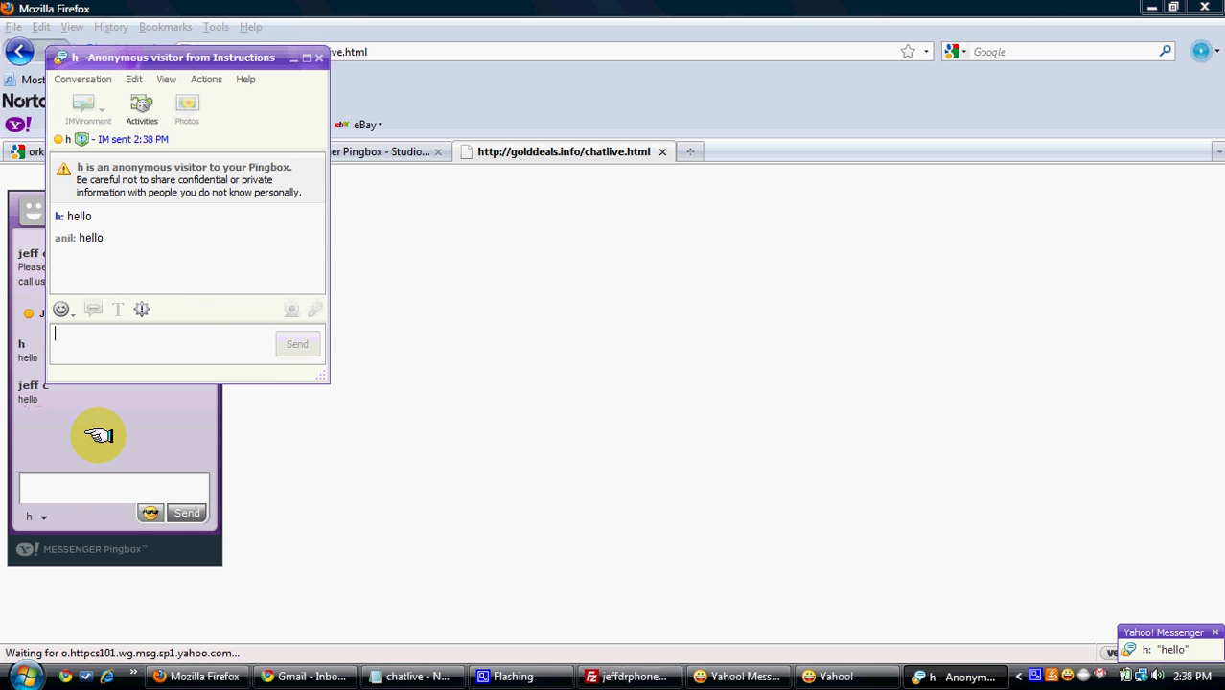
# Step: Move the conversation window to the right side of the page, beside the Pingbox
pyautogui.moveTo(274, 55); pyautogui.dragTo(821, 183)
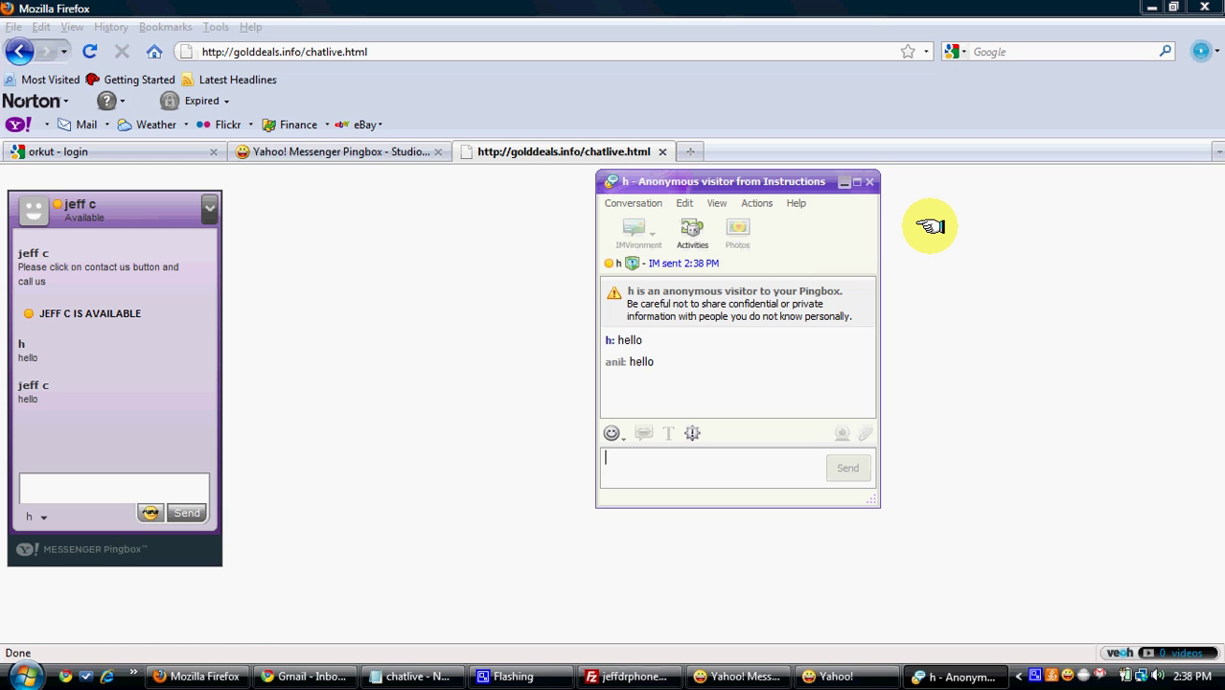
pyautogui.click(527, 673)
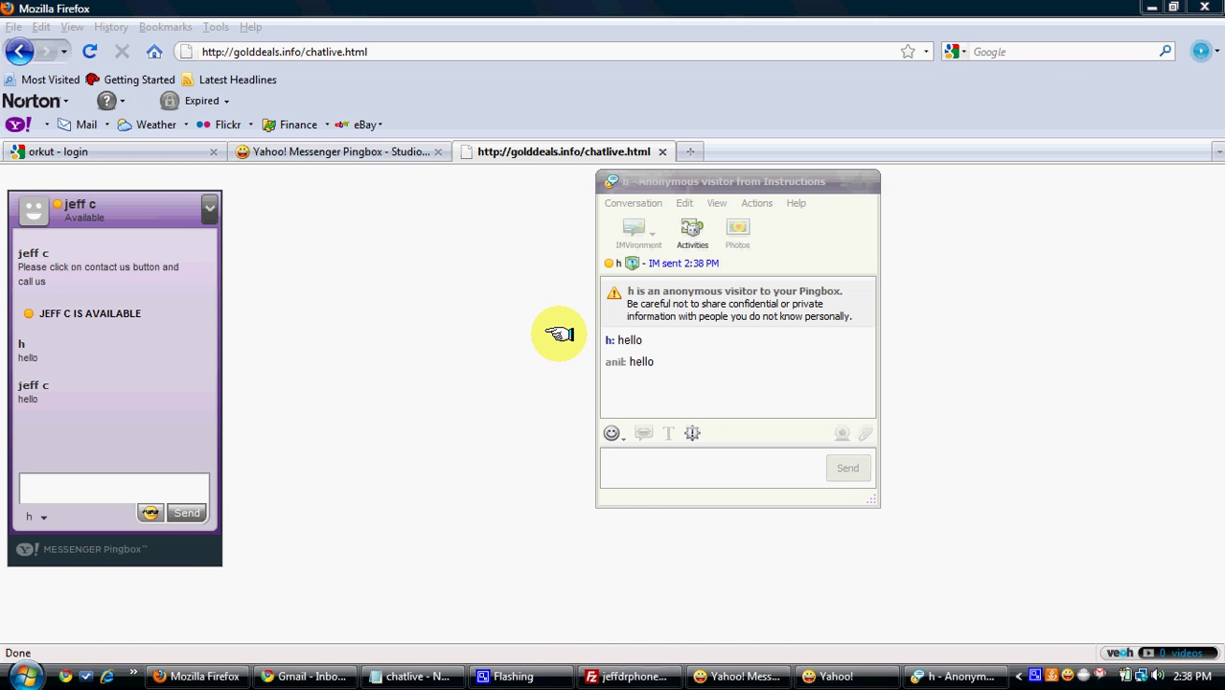
pyautogui.click(1034, 675)
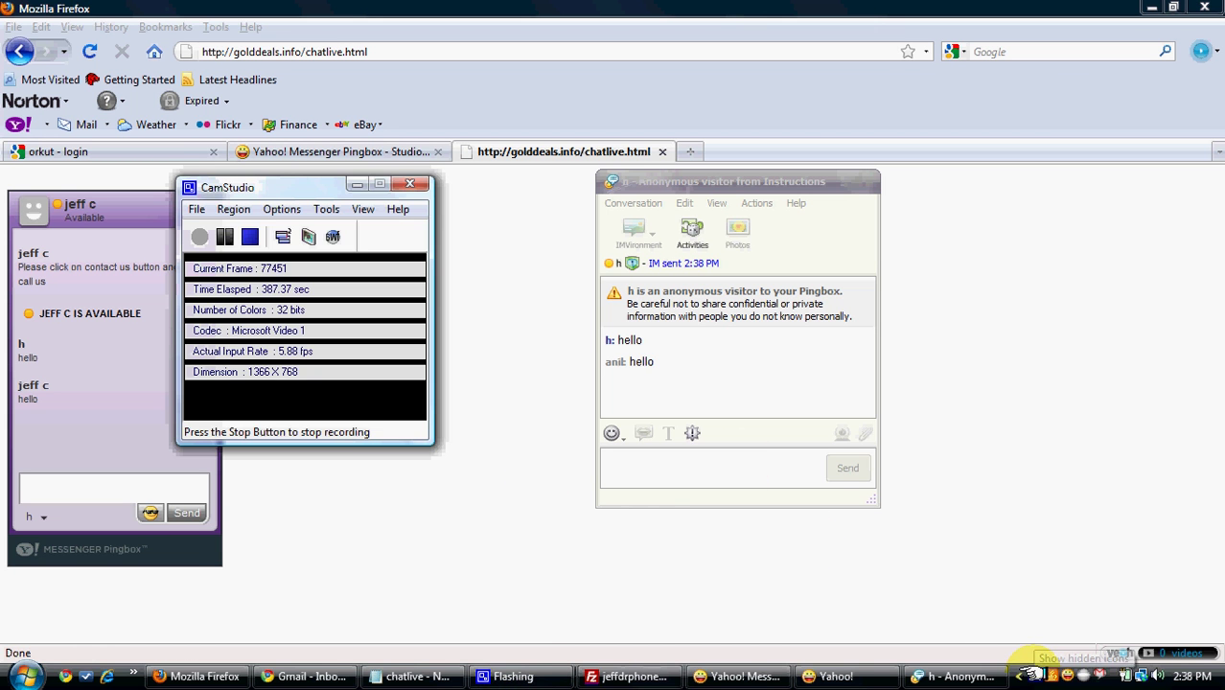